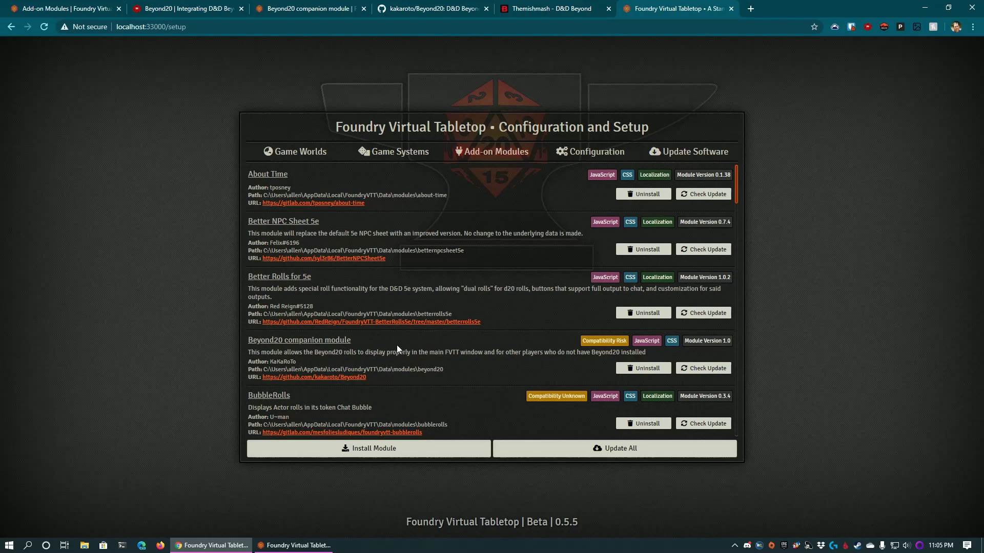
Step: Review the Beyond20 companion module listing, plus the Beyond20 website's home, install and features pages down to the supported virtual tabletops
click(74, 9)
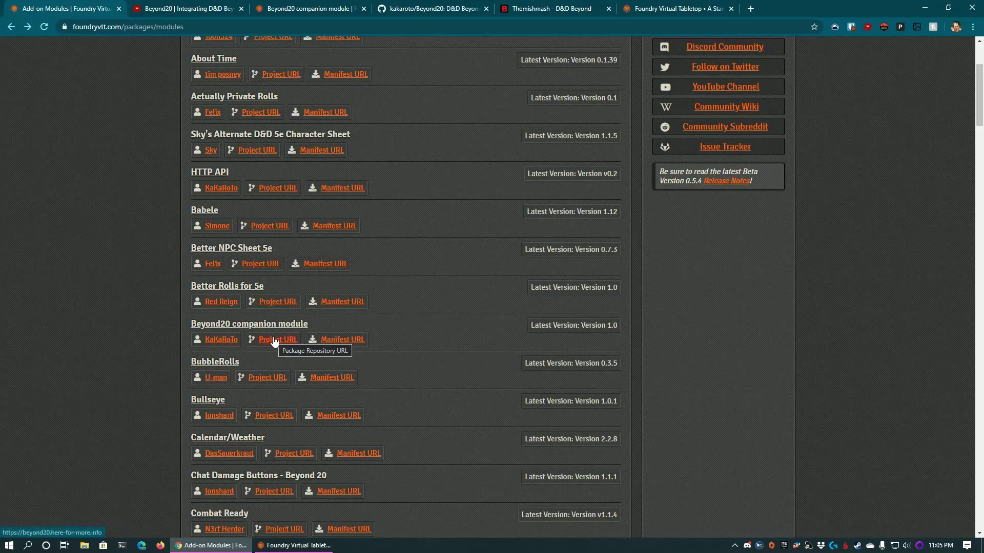
click(175, 8)
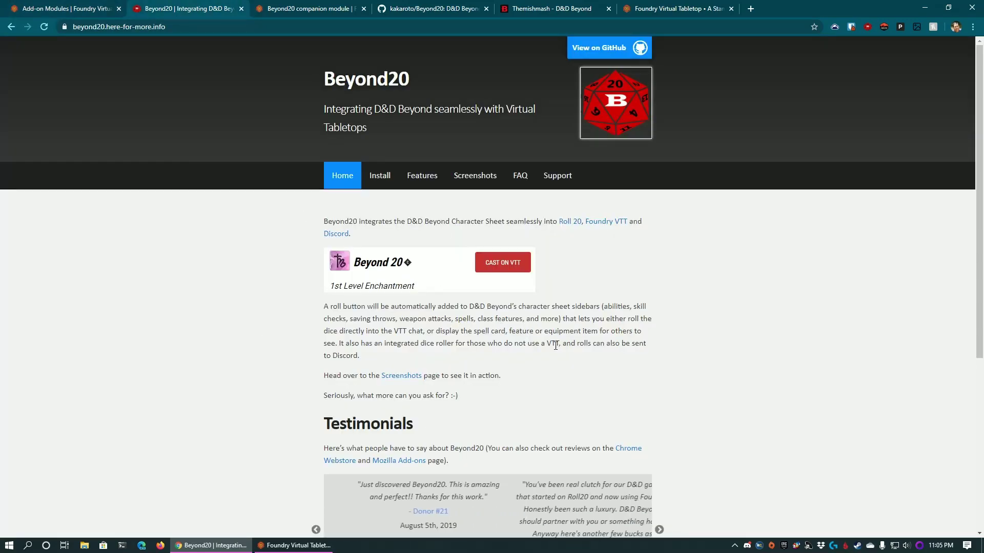
scroll(559, 346, down, 2)
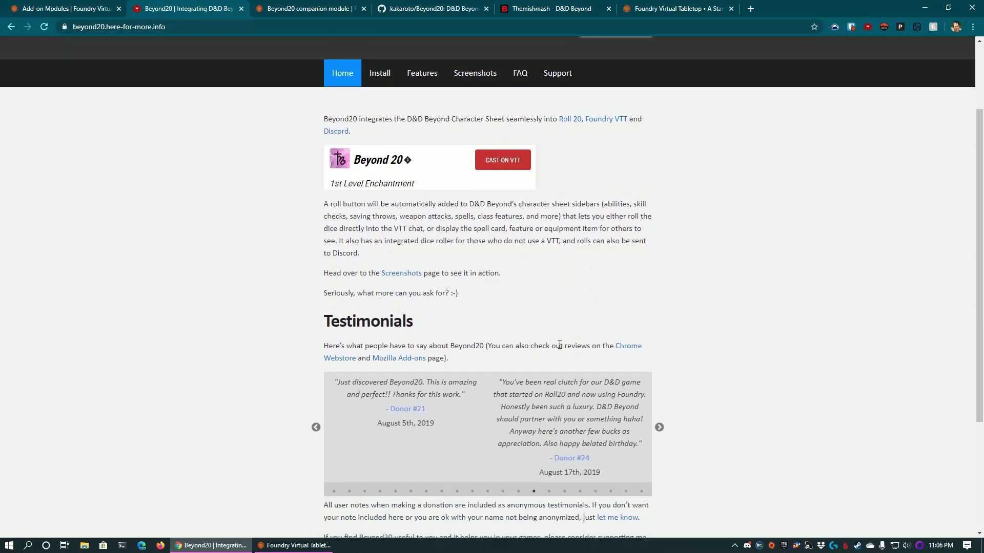
scroll(490, 287, up, 2)
click(380, 180)
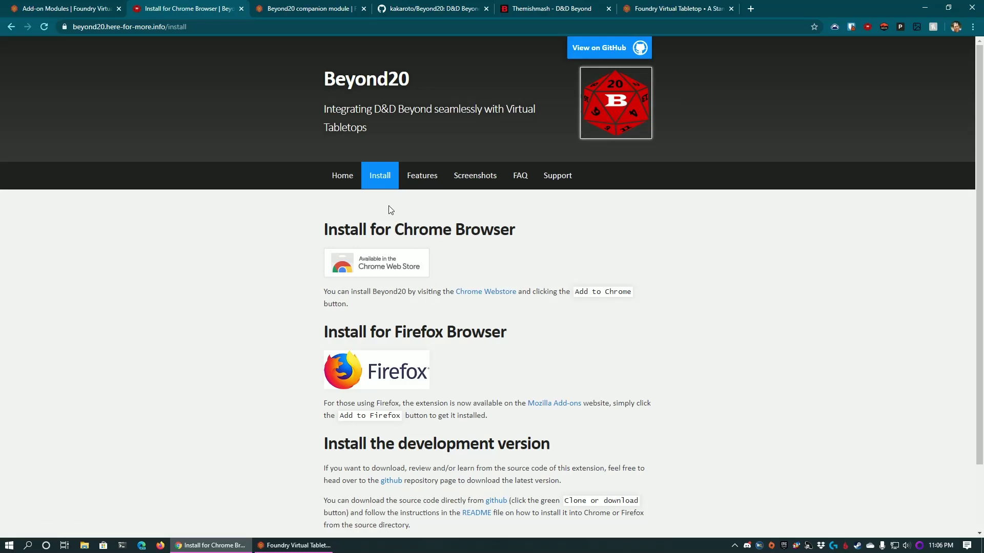
click(414, 180)
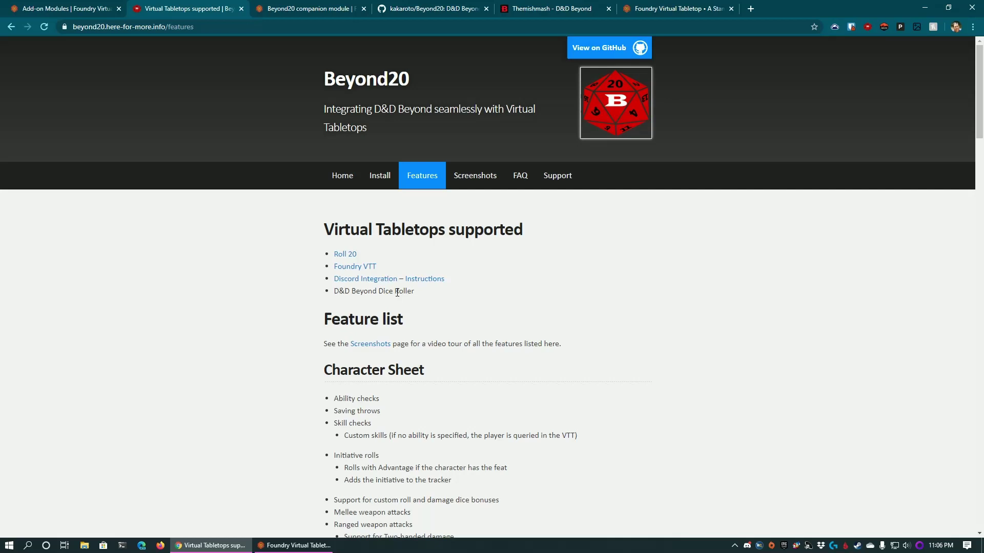
drag(414, 292, 331, 292)
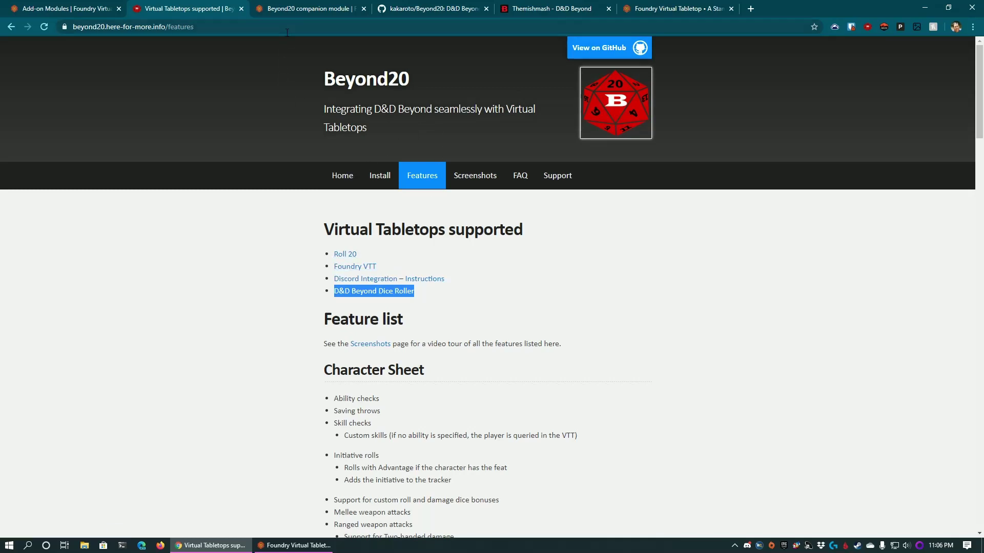
Step: Search Foundry's installable add-on modules for "beyond" and close the module installer without installing anything
click(654, 9)
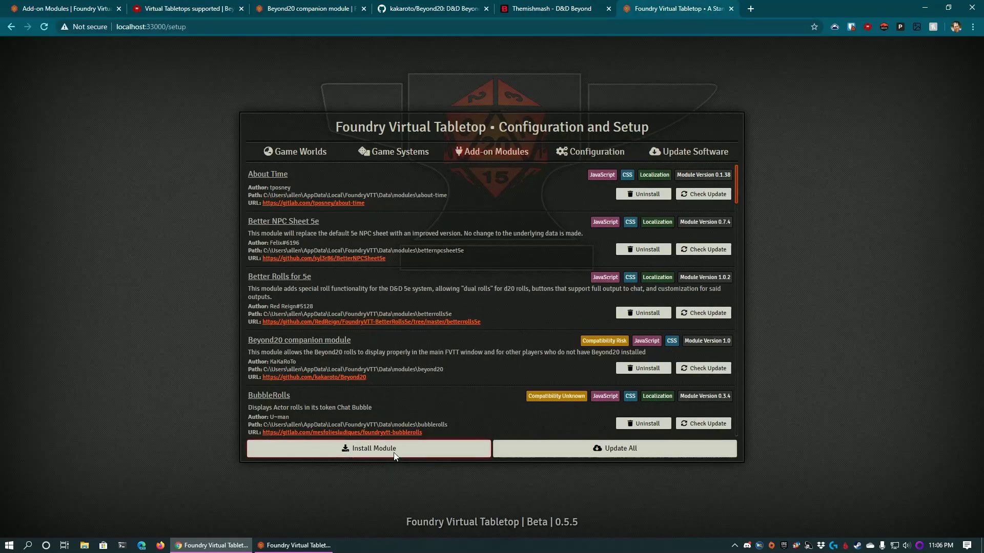
click(378, 447)
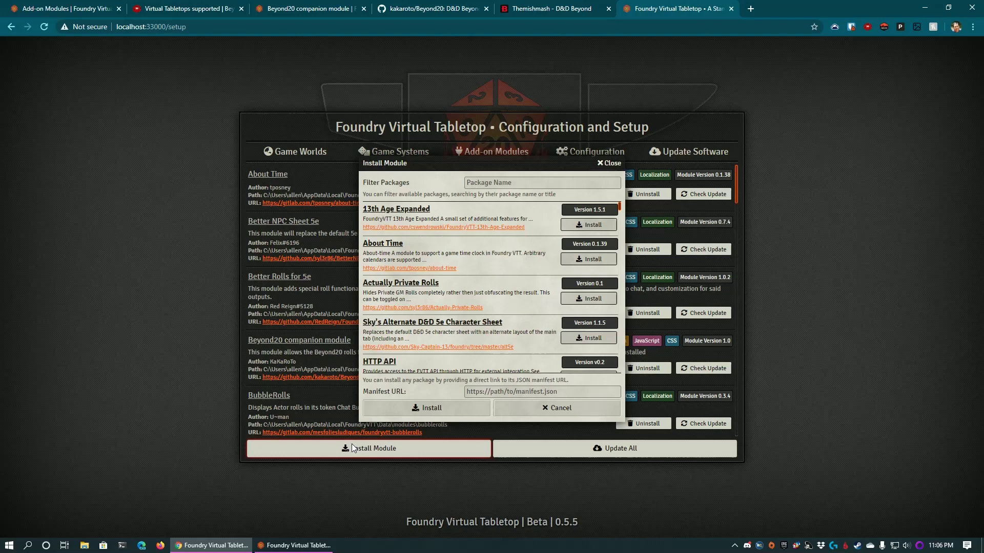
click(495, 182)
text(beyond)
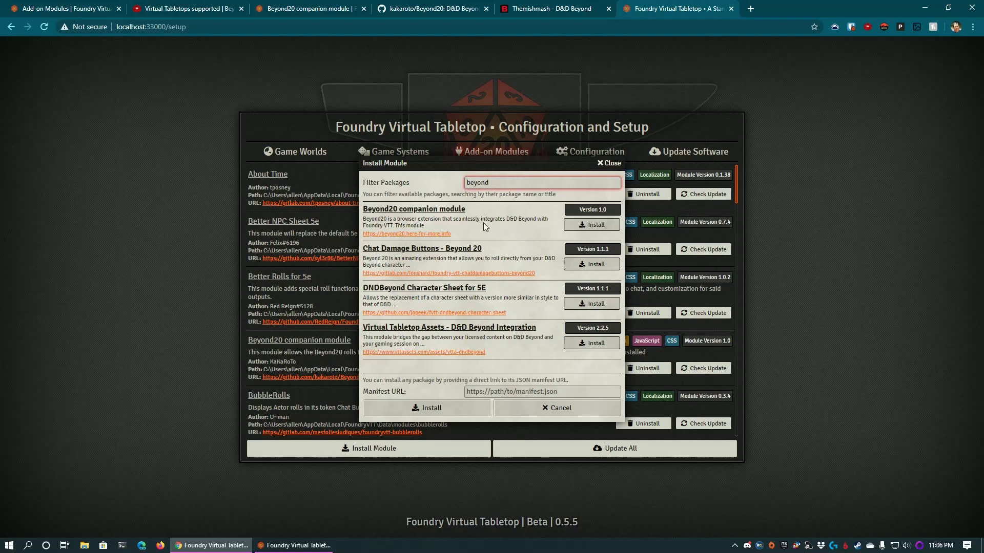
click(532, 408)
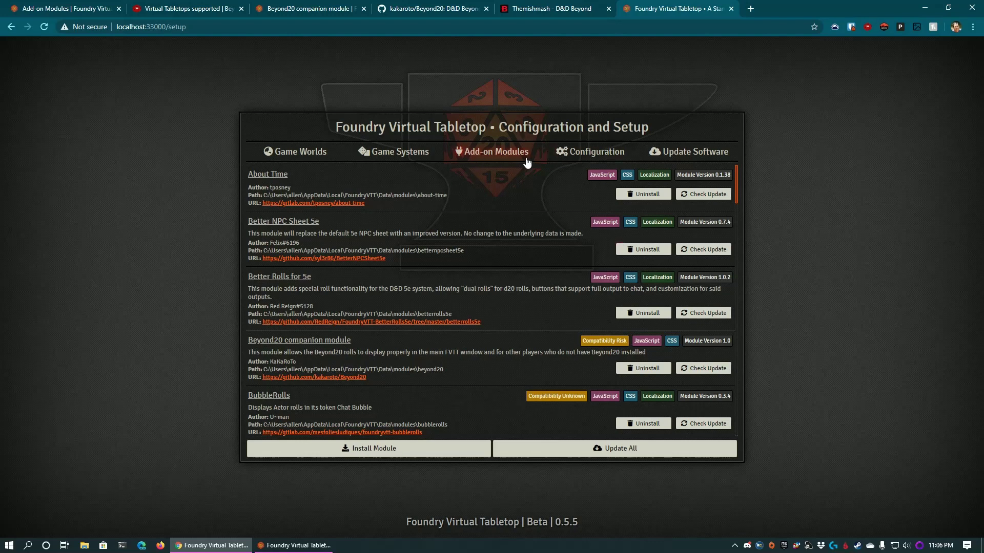
Step: Launch the lmop-test world, join as Gamemaster with the access key, and dismiss the Token Mold welcome screen
click(304, 155)
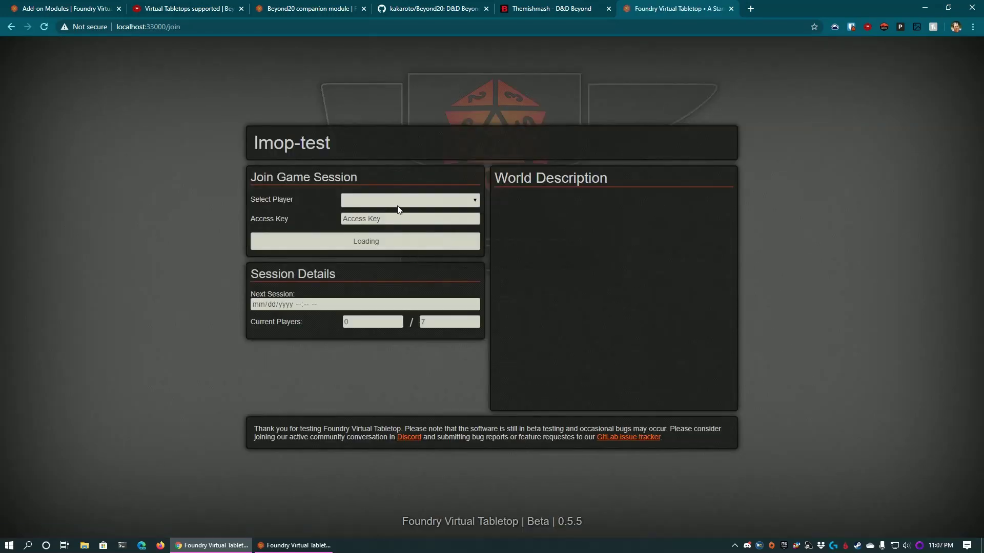
click(398, 202)
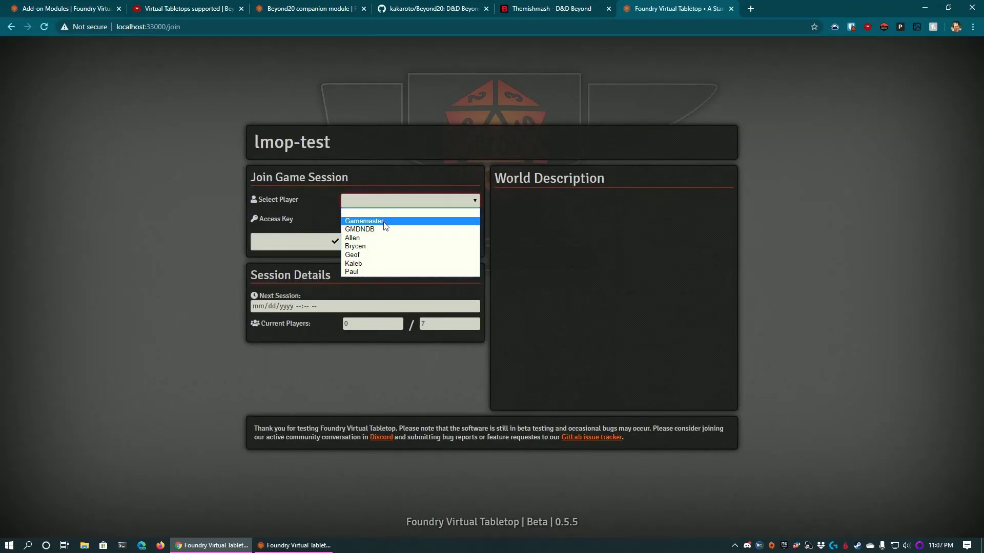
click(384, 223)
click(381, 221)
text(••••••••••)
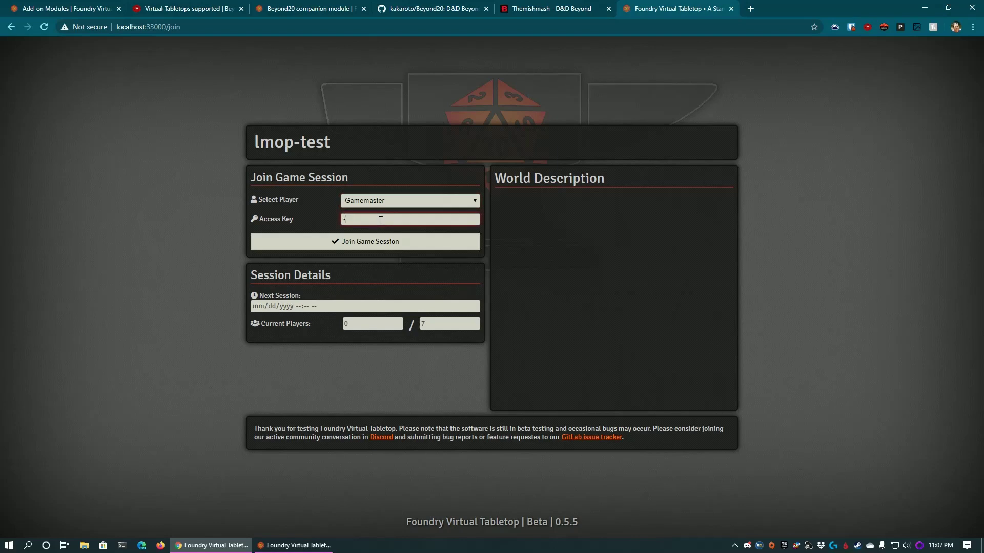
text(•••••••••••)
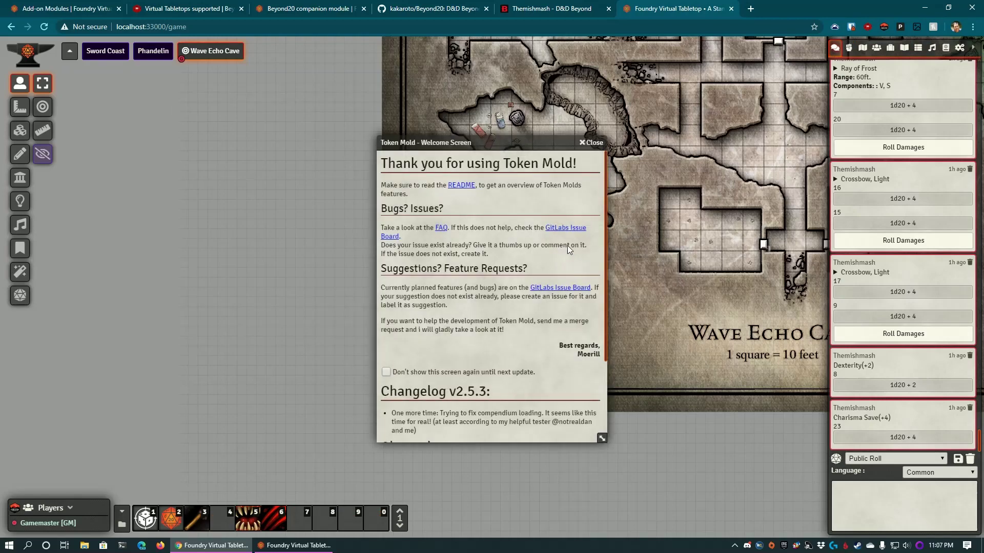
click(592, 143)
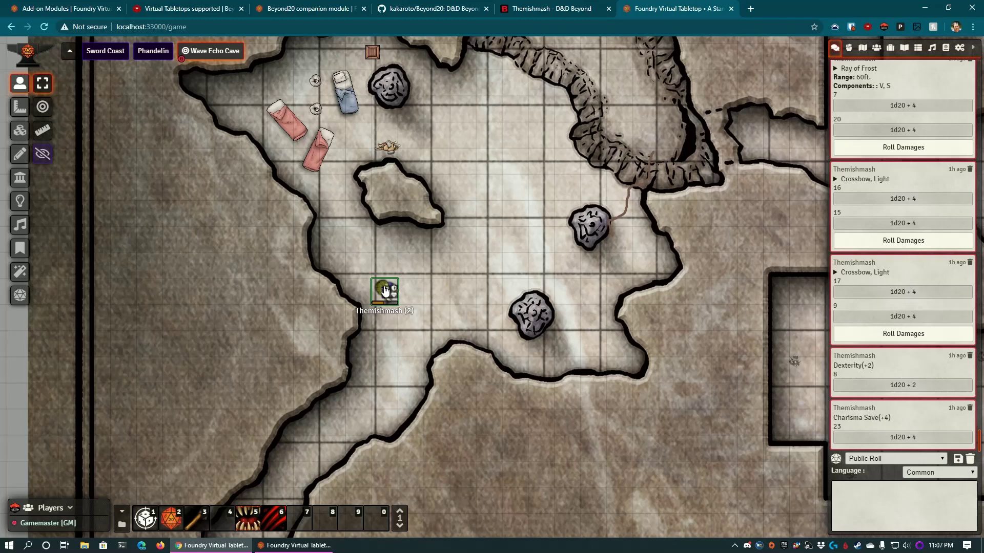
Step: Examine Themishmash's D&D Beyond character sheet and the matching actor sheet of the token in Foundry
click(547, 10)
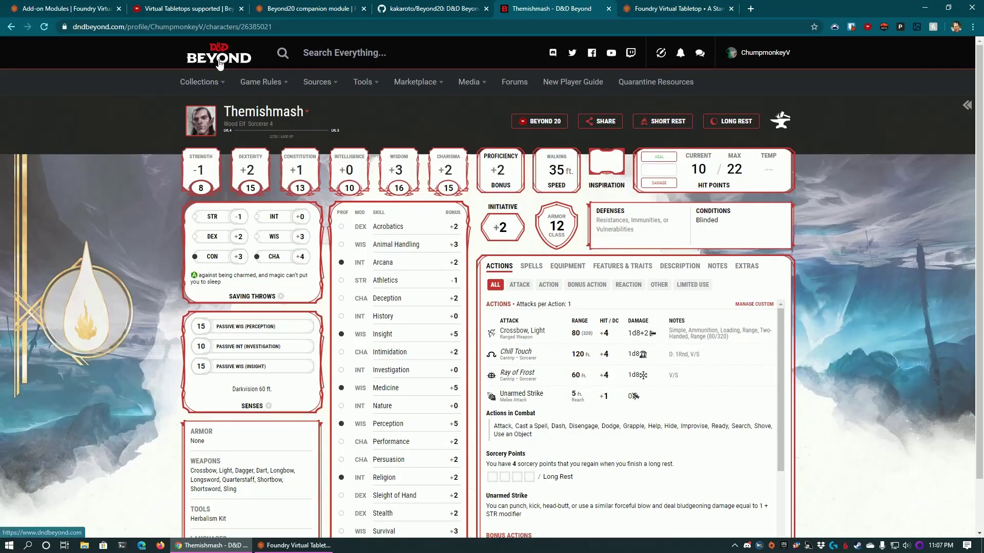
mouse_move(185, 76)
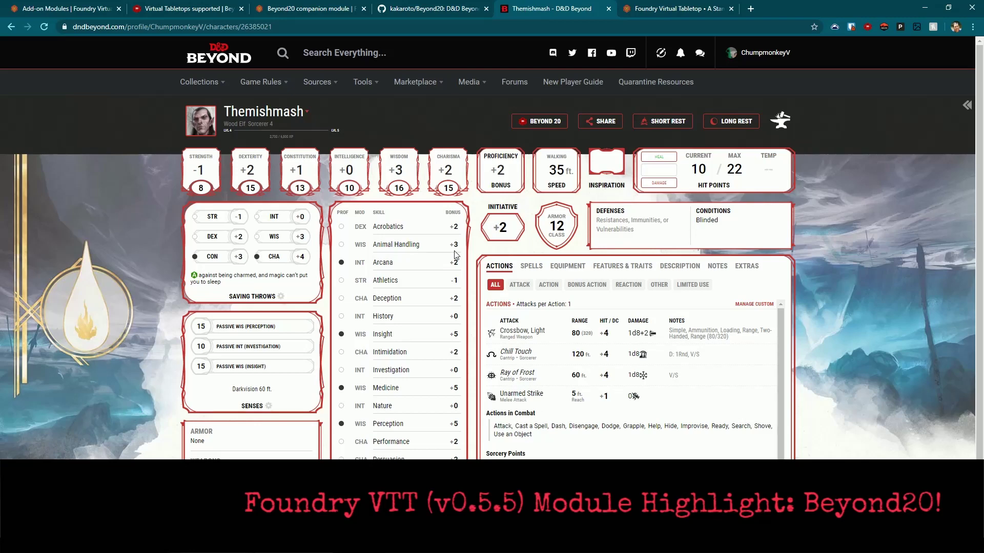
click(628, 9)
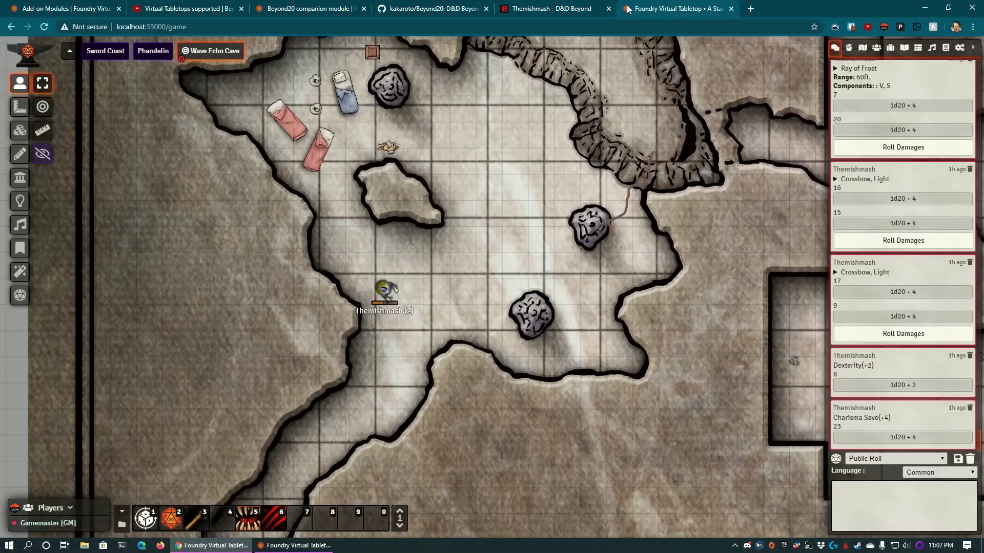
double_click(381, 291)
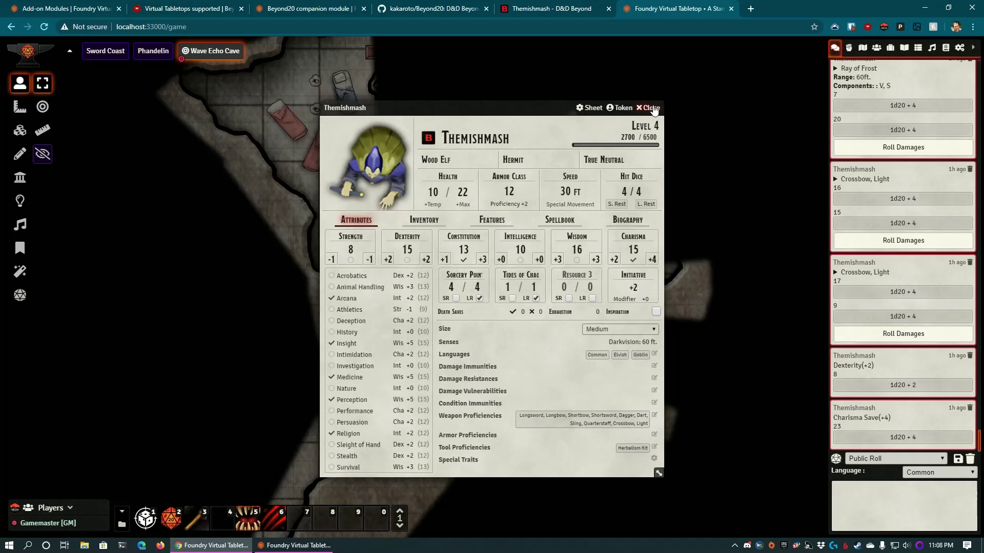
click(651, 108)
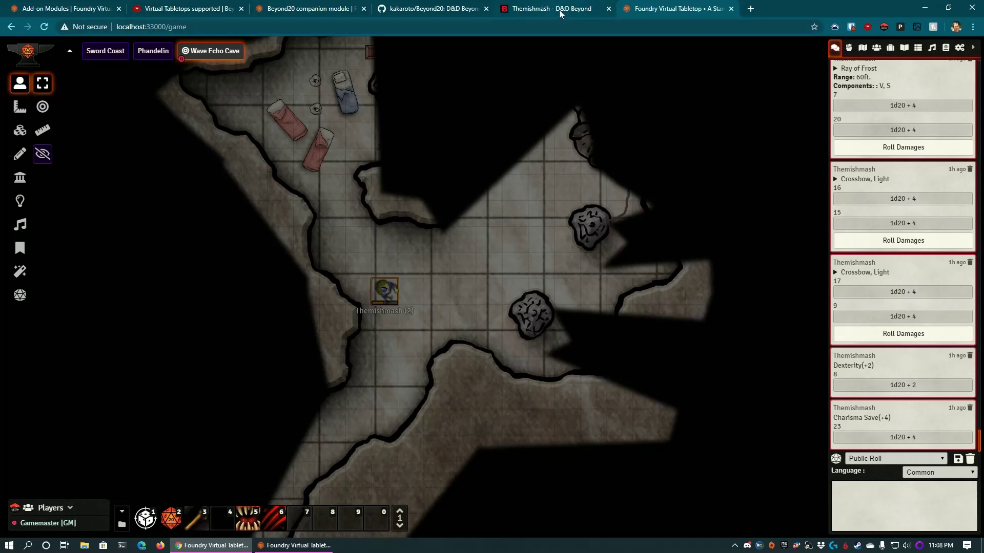
Step: Activate the Beyond20 extension on the Foundry game page and review its Type of Roll options
click(866, 29)
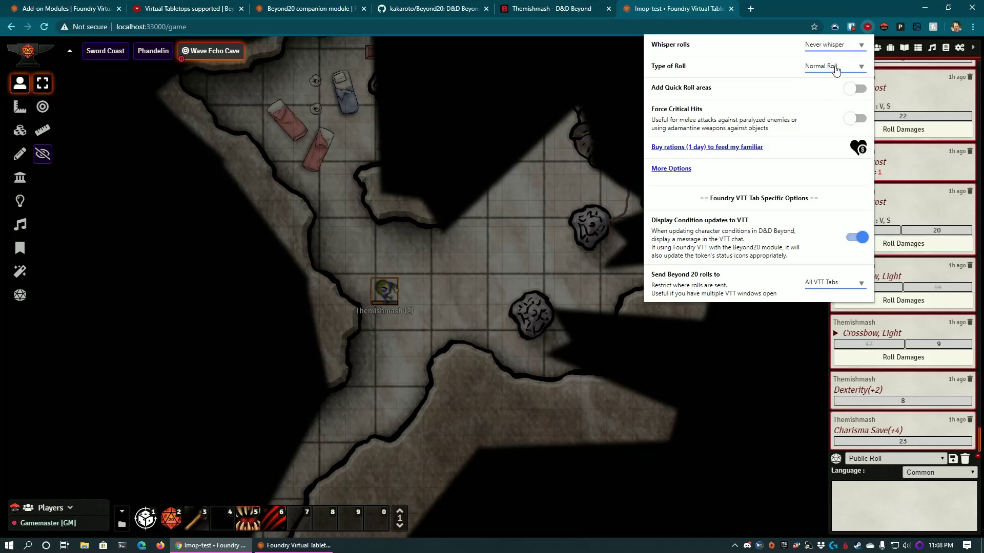
click(835, 69)
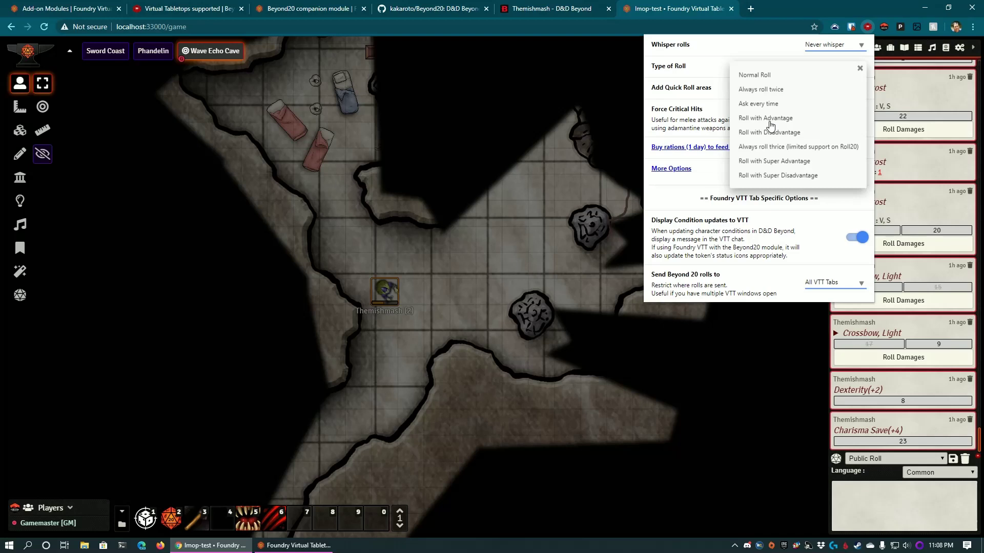
click(552, 96)
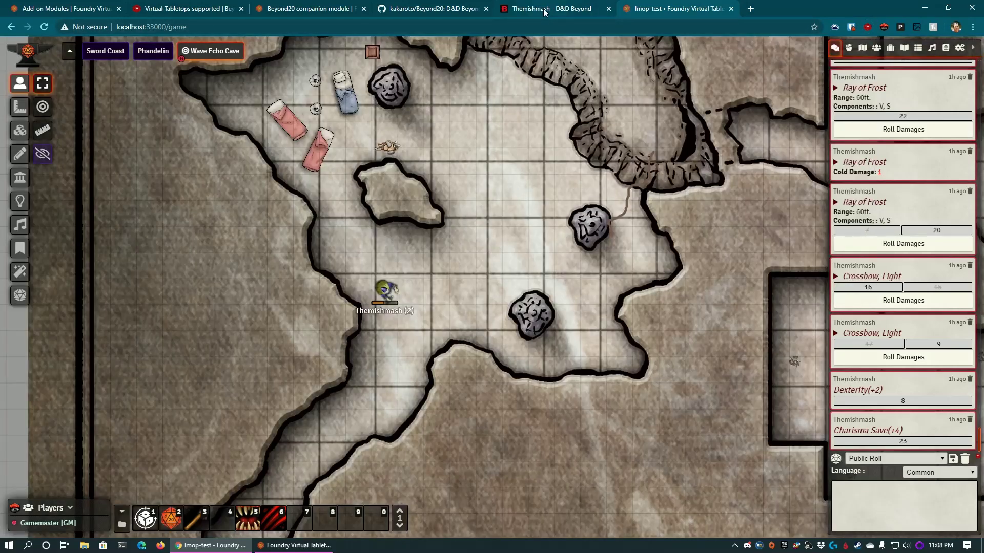
Step: Review the Beyond20 quick settings and character-specific options for Themishmash on the D&D Beyond sheet
click(544, 12)
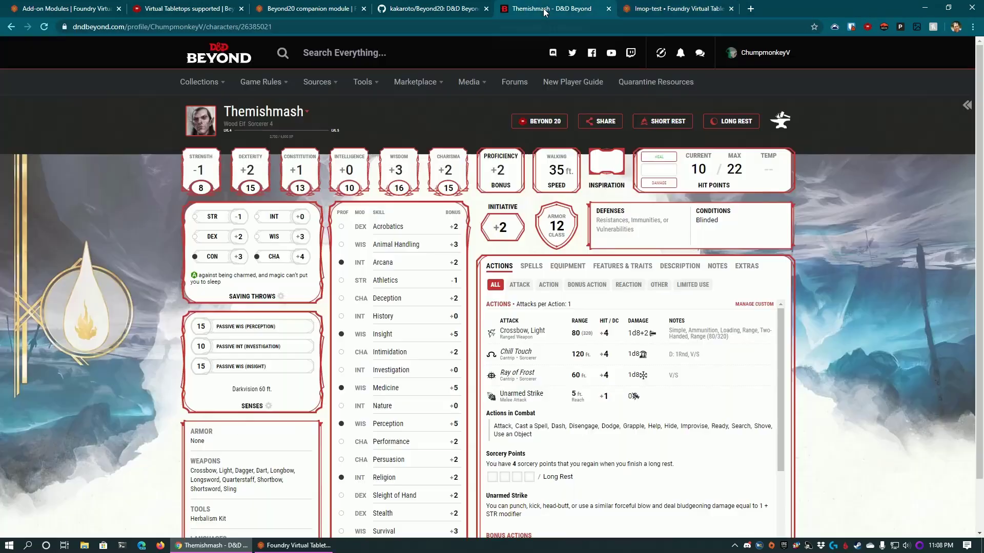
click(867, 26)
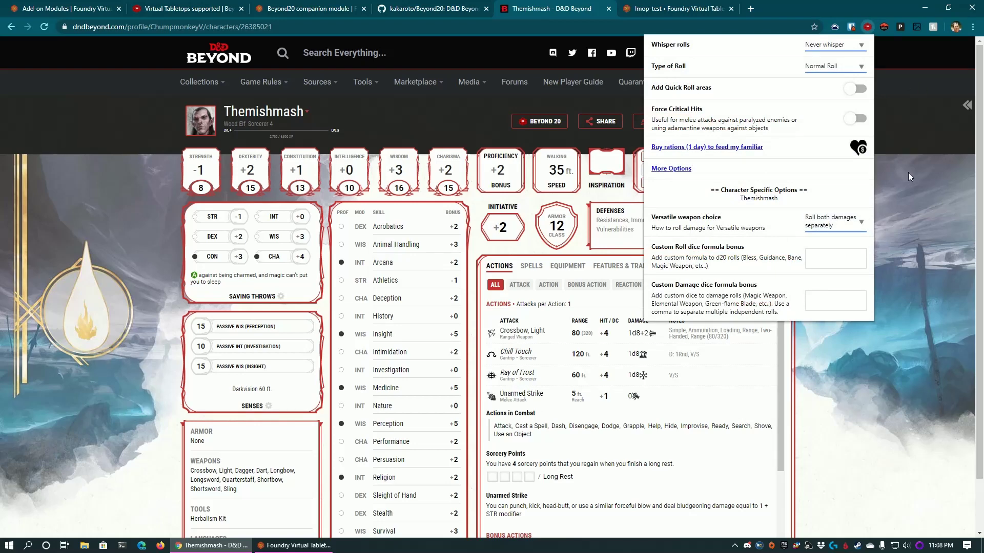
click(906, 174)
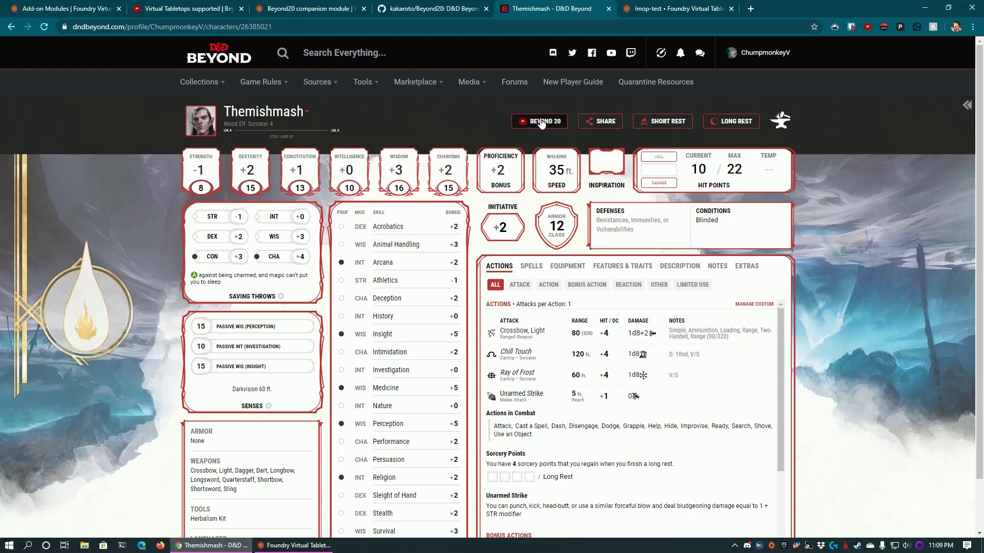
click(540, 123)
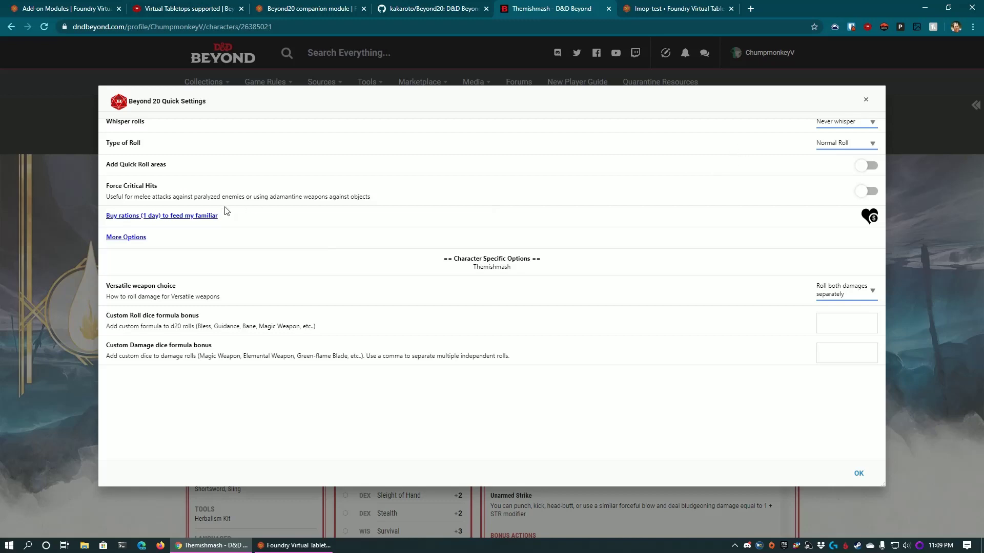
click(866, 100)
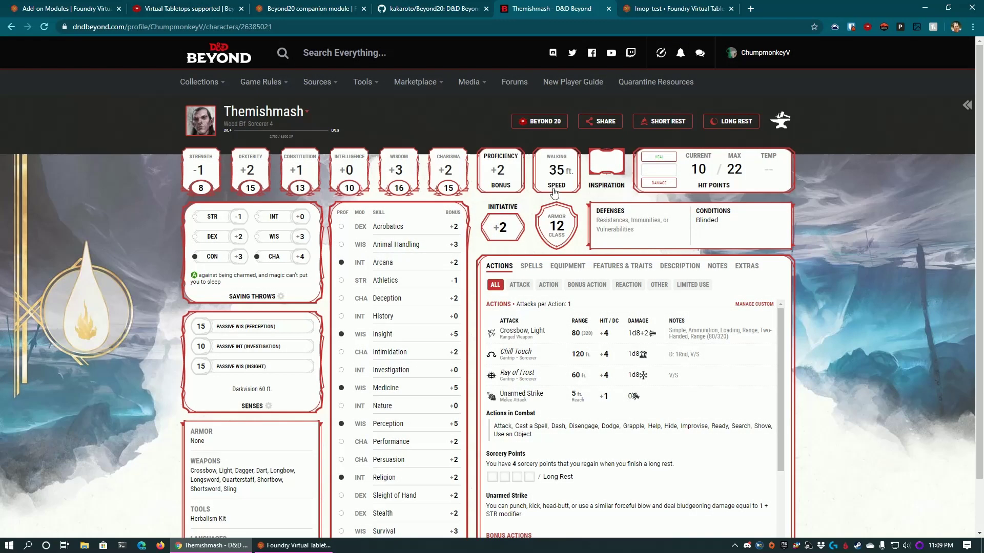
Step: Roll Themishmash's initiative from D&D Beyond through Beyond20 and check it in the Foundry chat
click(502, 230)
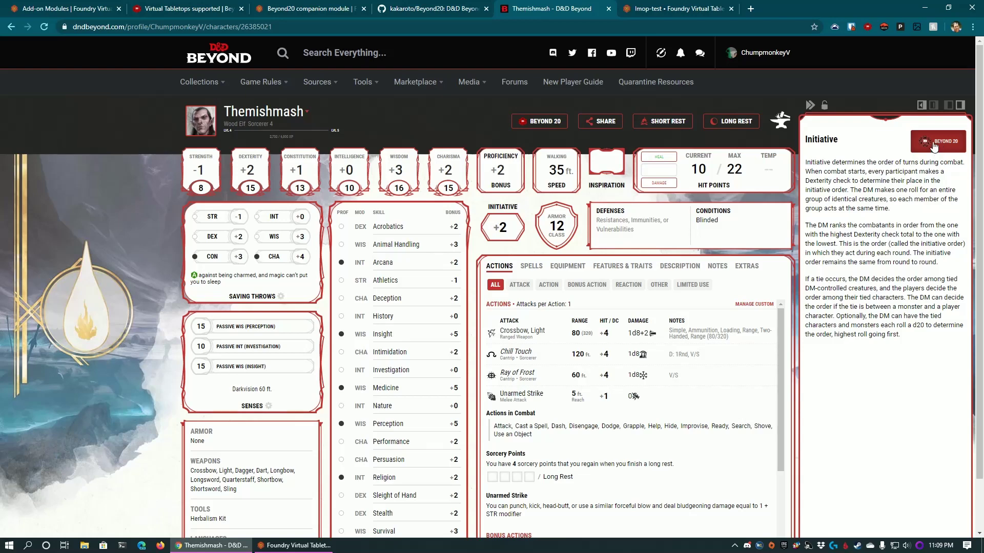
click(934, 147)
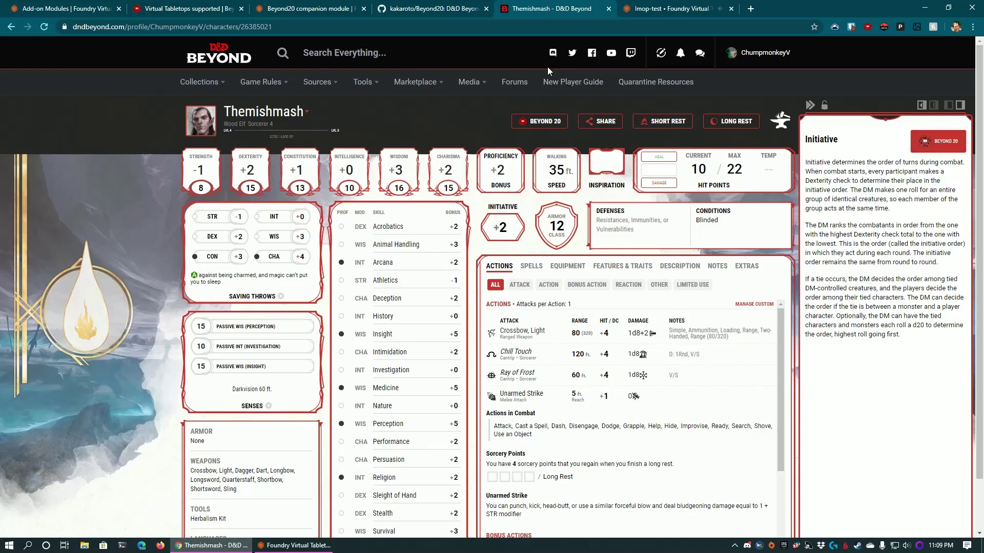
click(639, 10)
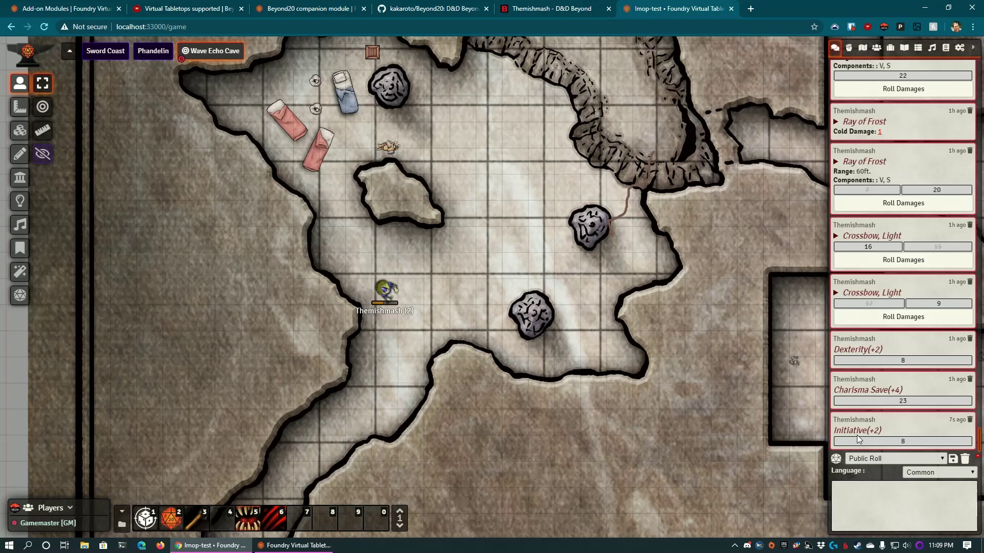
Step: Roll Themishmash's Charisma saving throw from D&D Beyond through Beyond20 and check it in the Foundry chat
click(534, 9)
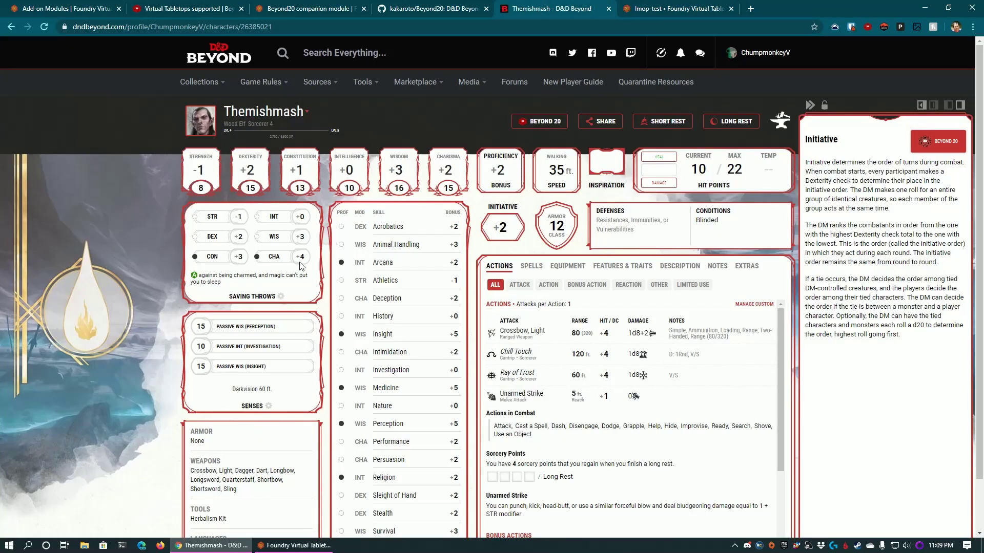
click(285, 272)
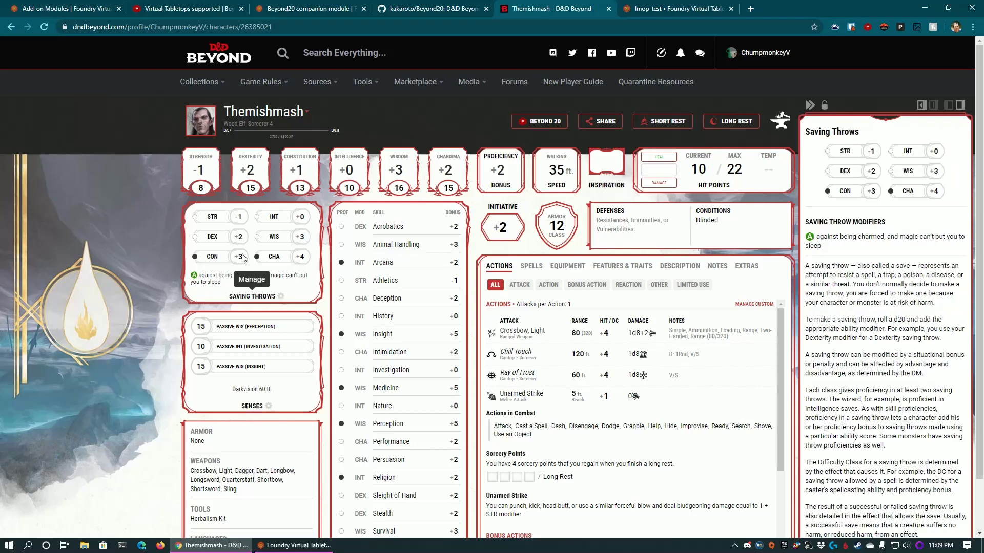
click(275, 259)
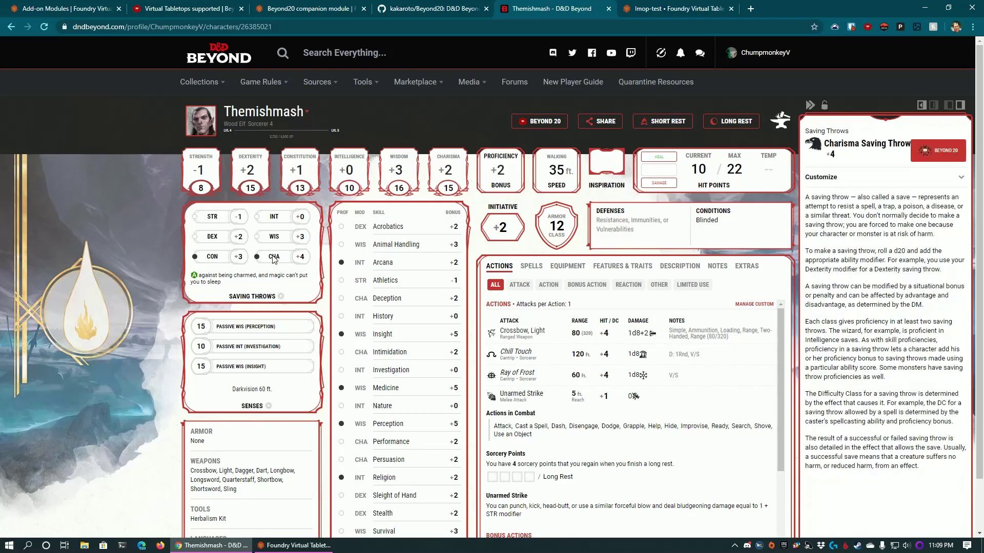
click(936, 151)
click(661, 9)
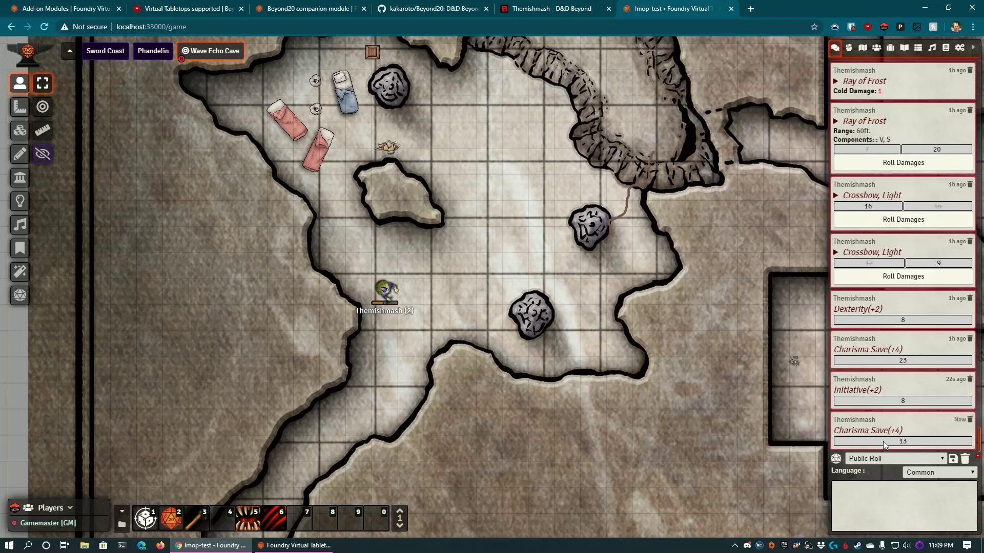
Step: Roll Themishmash's Dexterity check from D&D Beyond through Beyond20 and check it in the Foundry chat
click(501, 6)
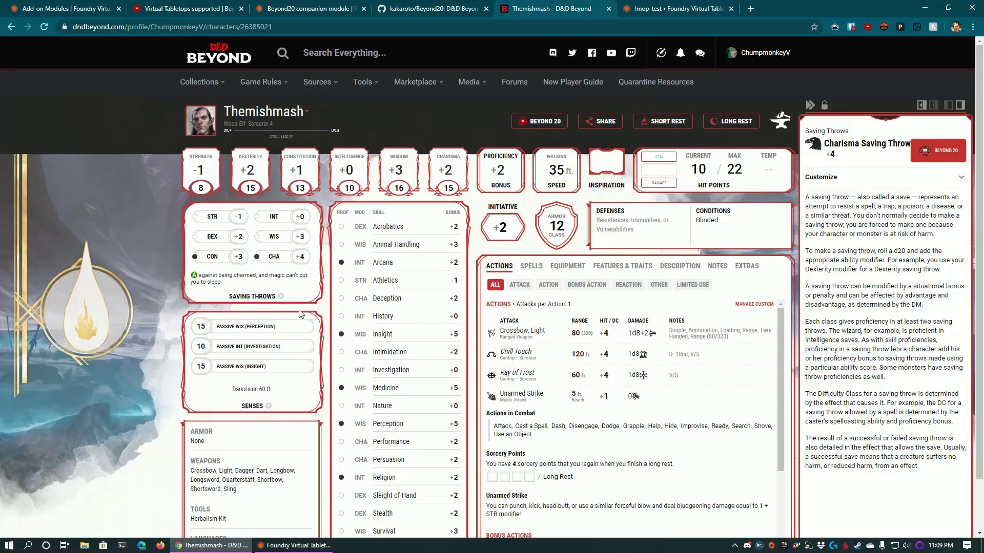
click(249, 174)
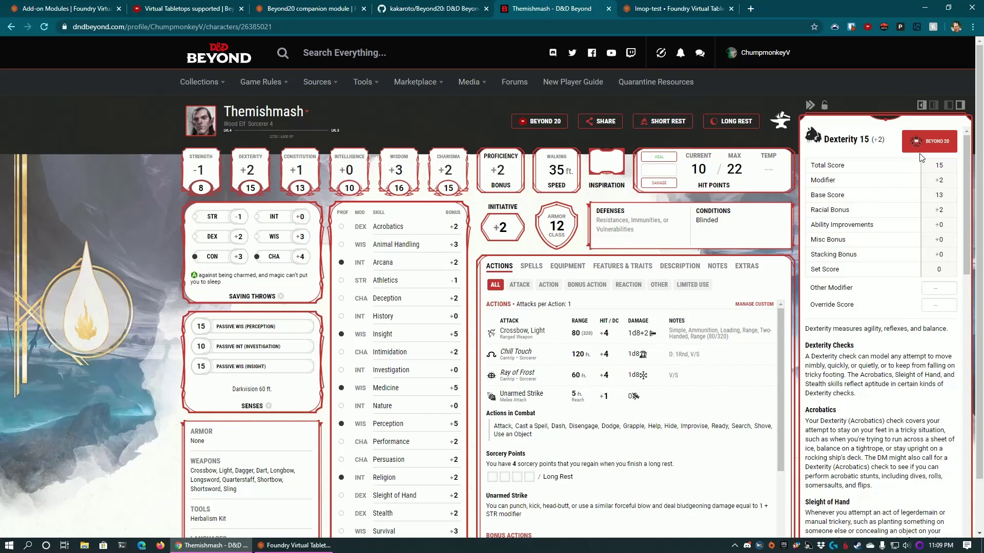
click(906, 147)
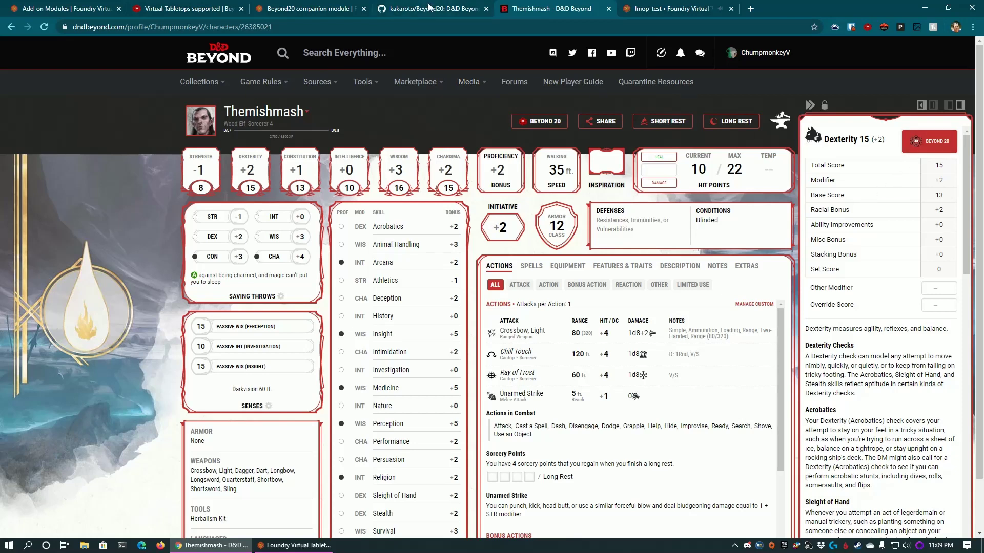
click(672, 9)
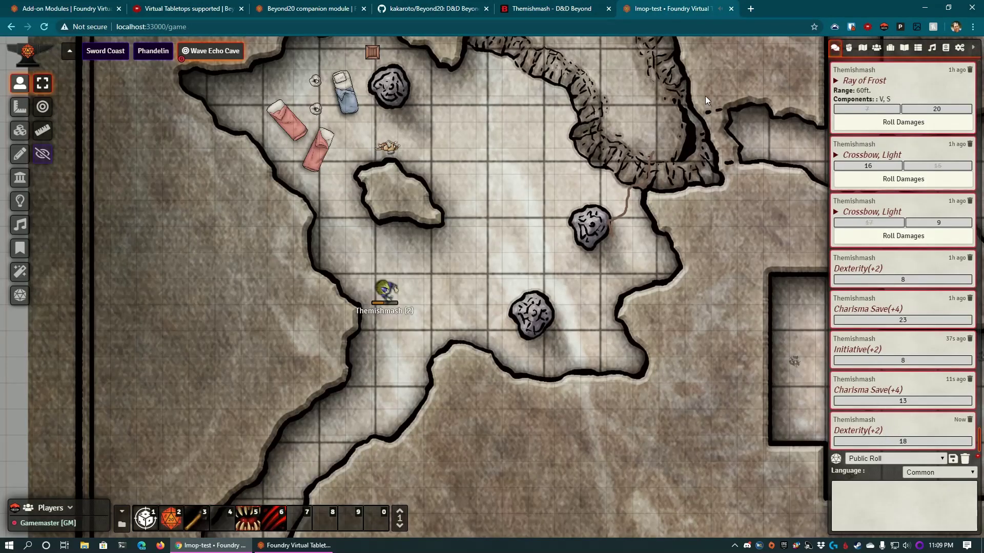
Step: View the Light Crossbow's details on the D&D Beyond sheet, and display Ray of Frost's description in the Foundry chat
click(523, 8)
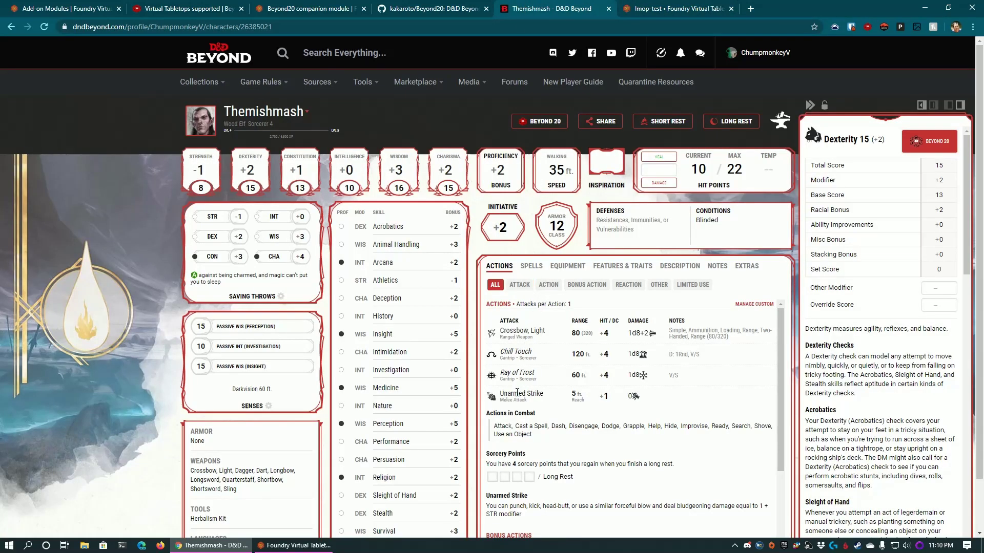
click(503, 332)
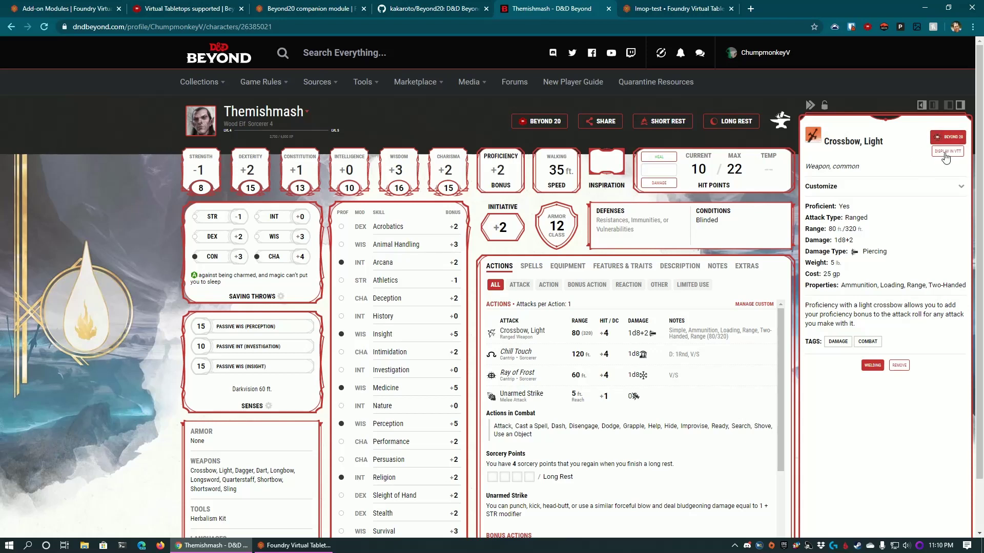
click(508, 369)
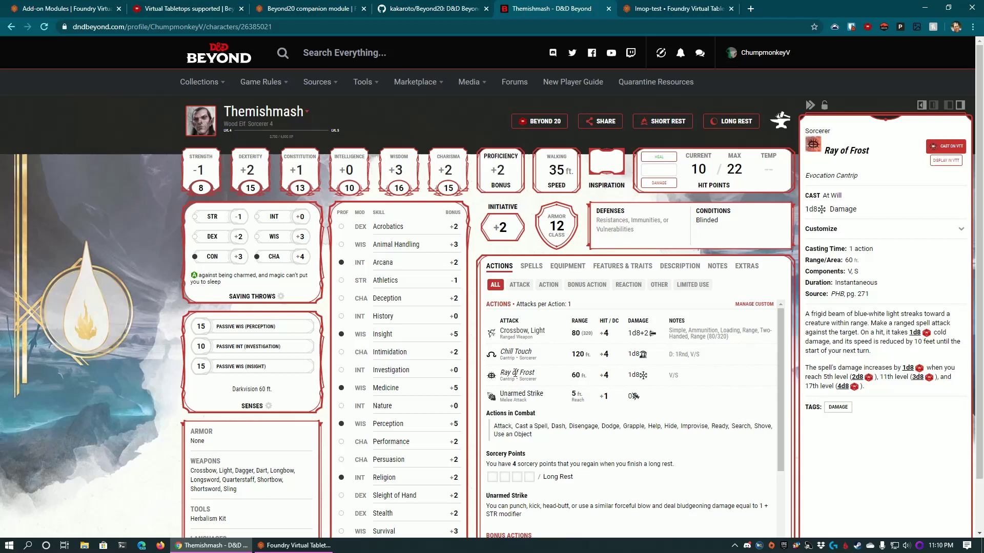
click(946, 162)
click(667, 8)
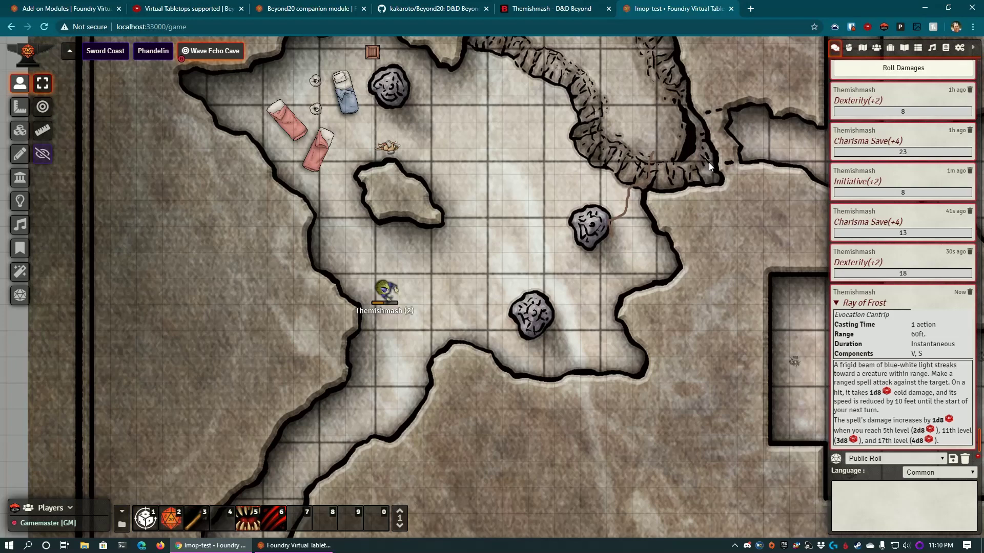
Step: Cast Ray of Frost from D&D Beyond to Foundry, review its chat card's details, and roll its damage there
click(540, 9)
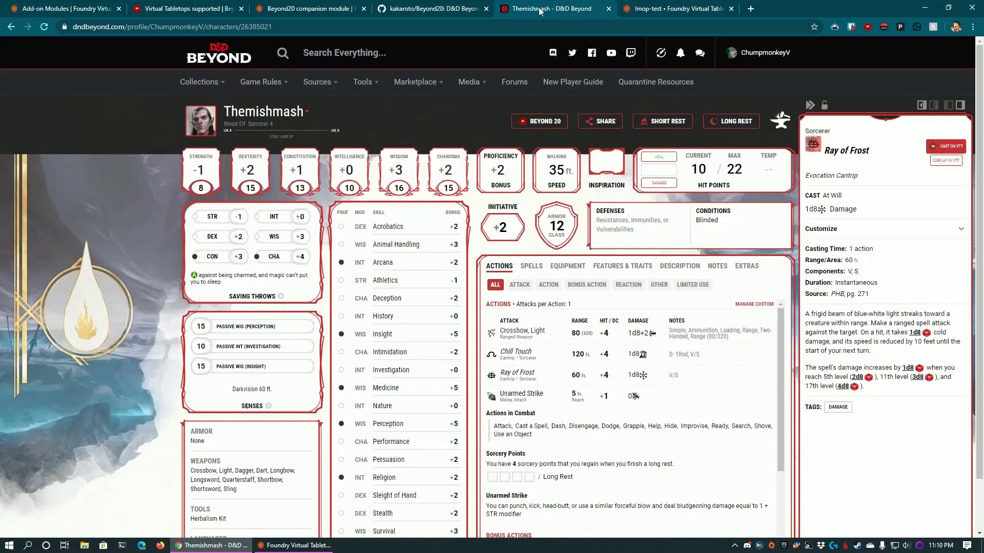
click(940, 149)
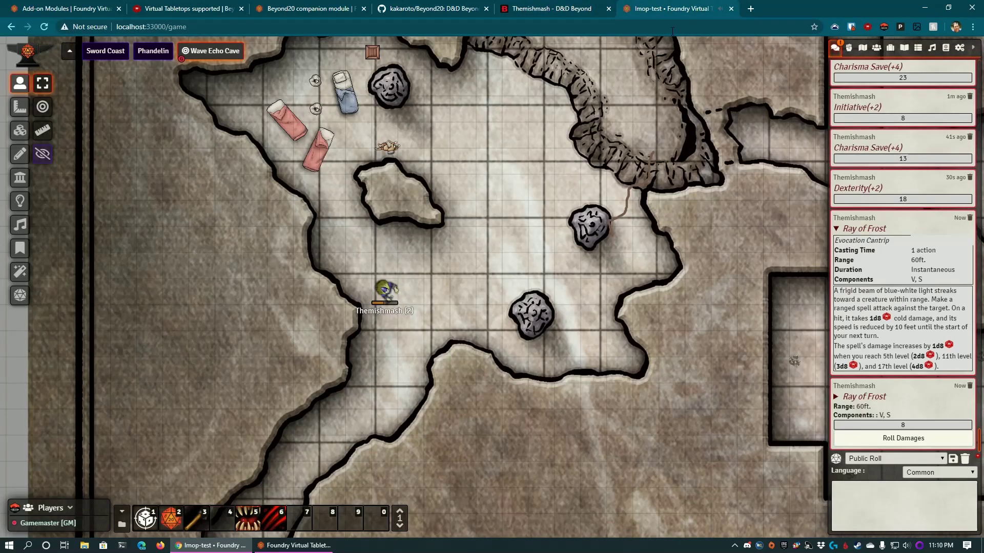
click(647, 11)
click(835, 397)
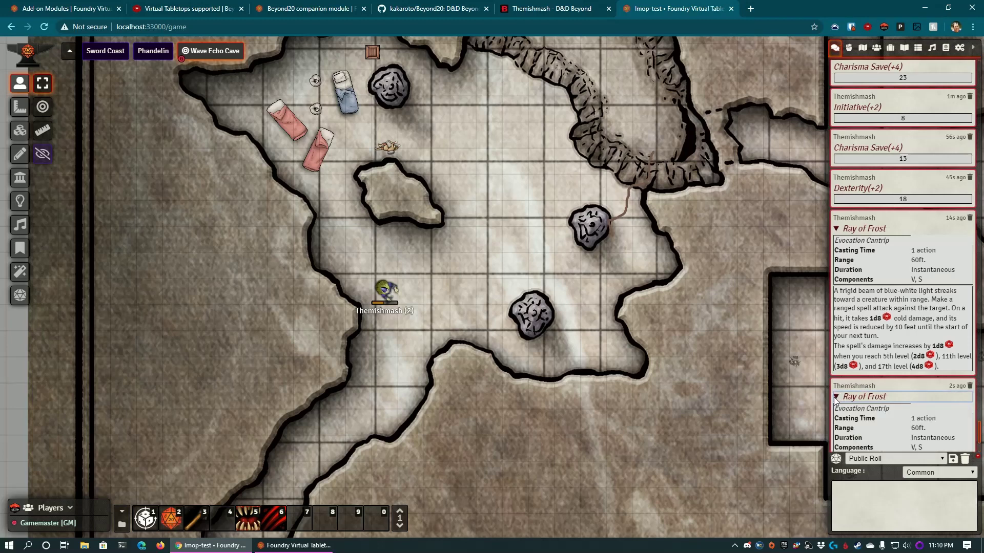
click(836, 398)
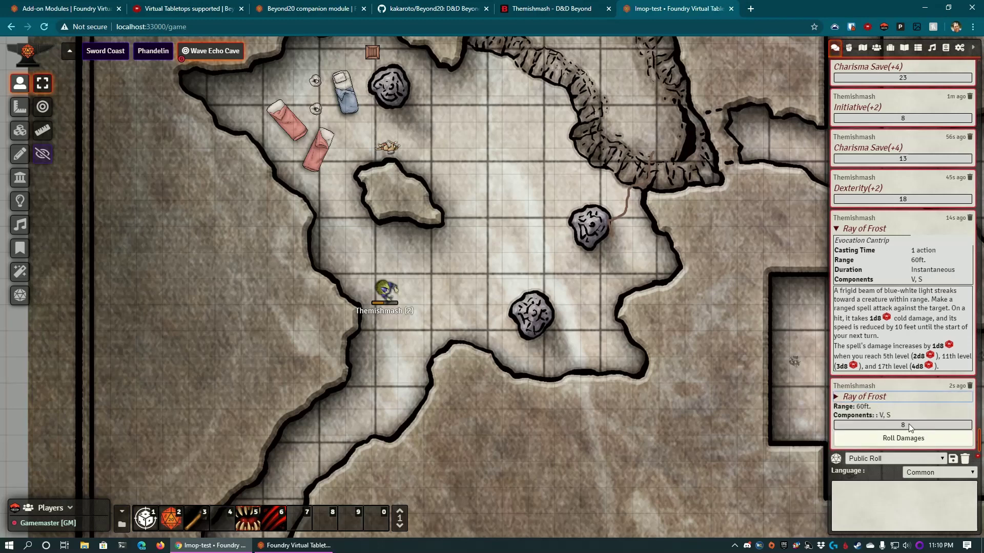
click(903, 440)
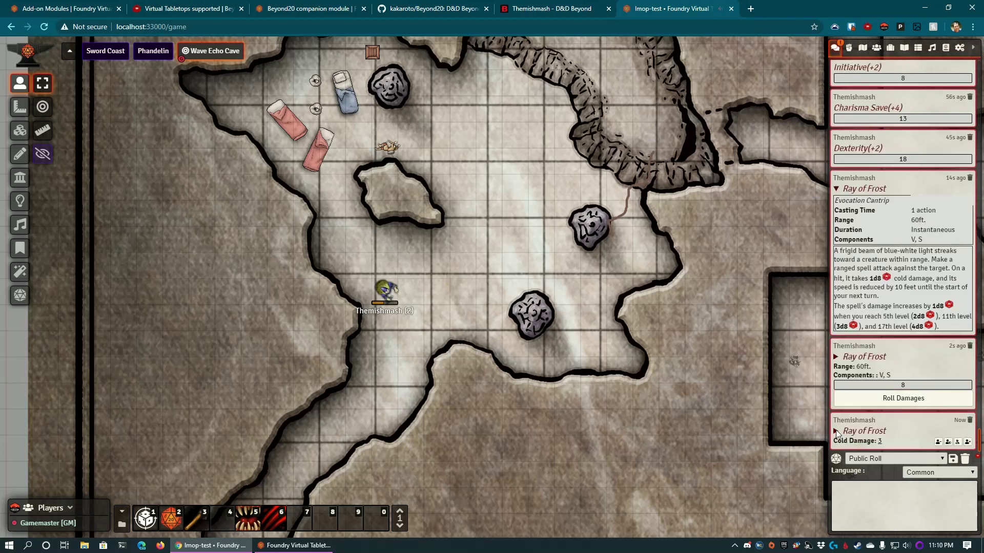
mouse_move(879, 440)
Step: Set Beyond20's Type of Roll to Always roll twice on D&D Beyond, and cast Ray of Frost into the Foundry chat
click(532, 7)
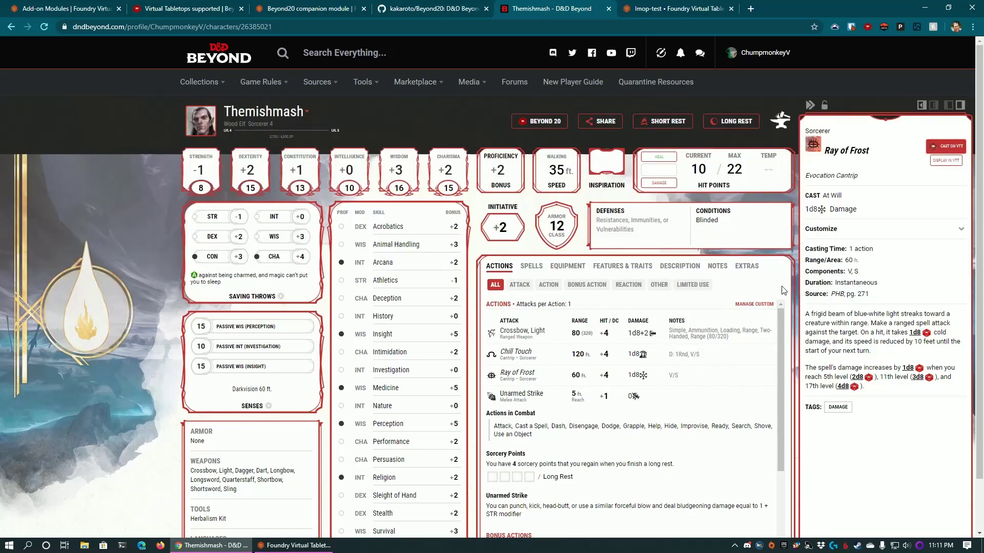
click(868, 28)
click(852, 69)
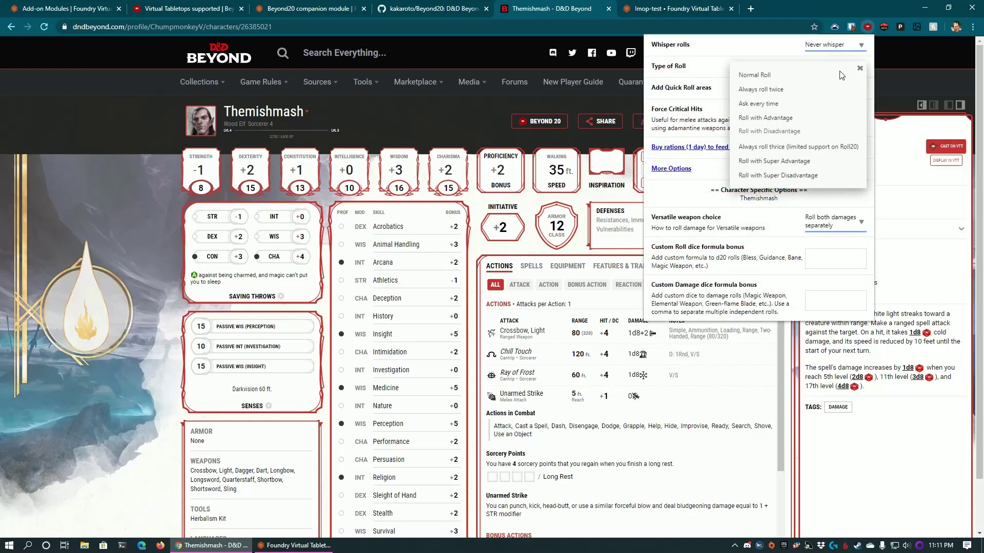
click(763, 90)
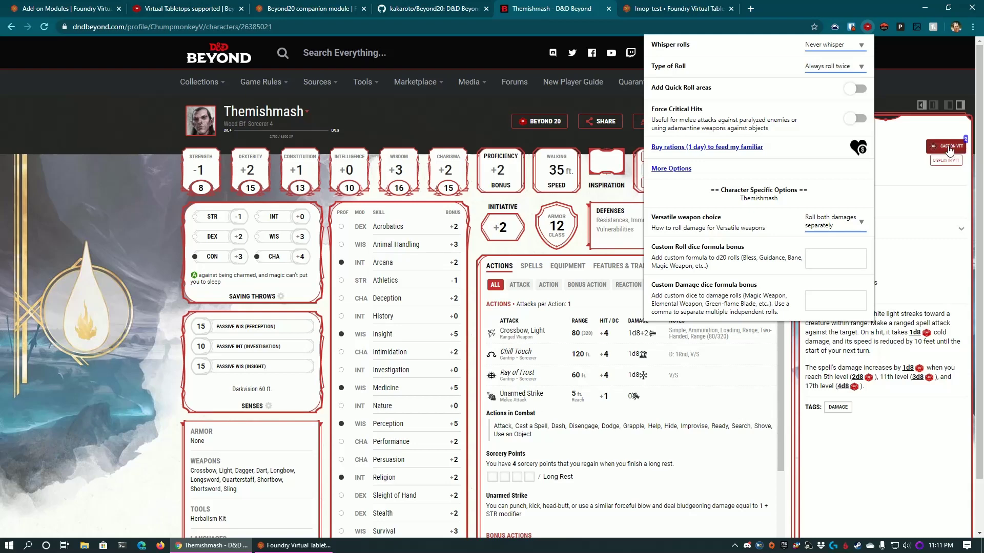
click(934, 147)
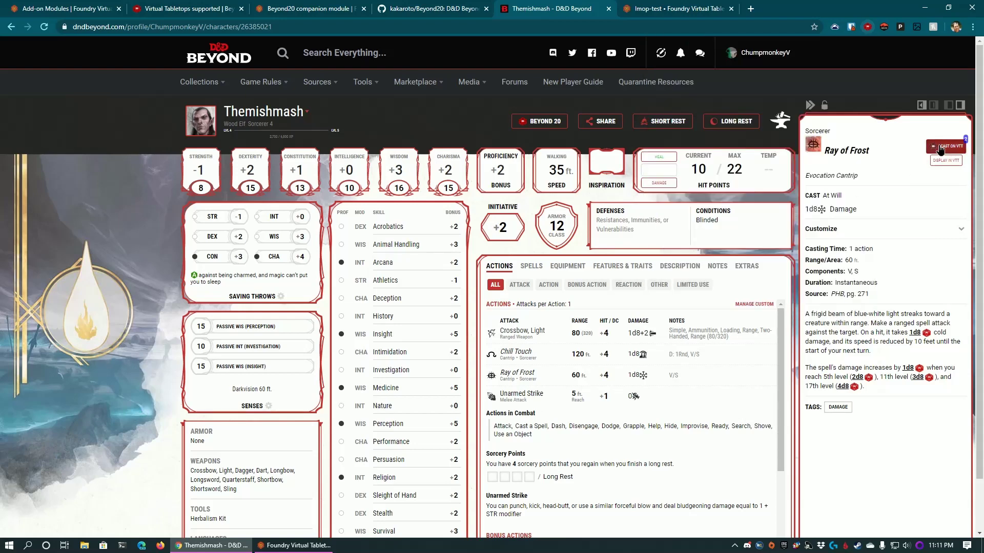
click(661, 8)
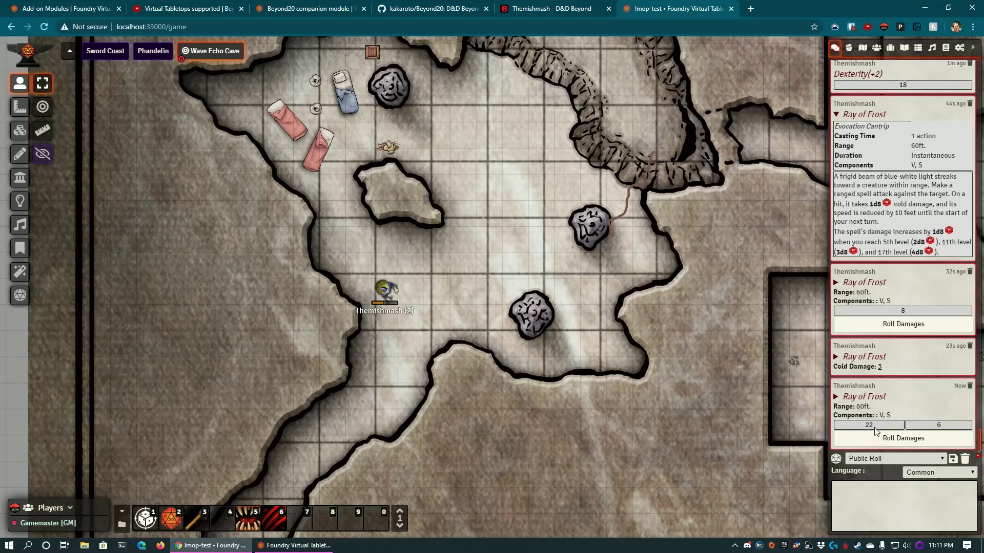
Step: Set Beyond20's Type of Roll to Roll with Super Disadvantage on the D&D Beyond sheet and cast Ray of Frost
click(534, 10)
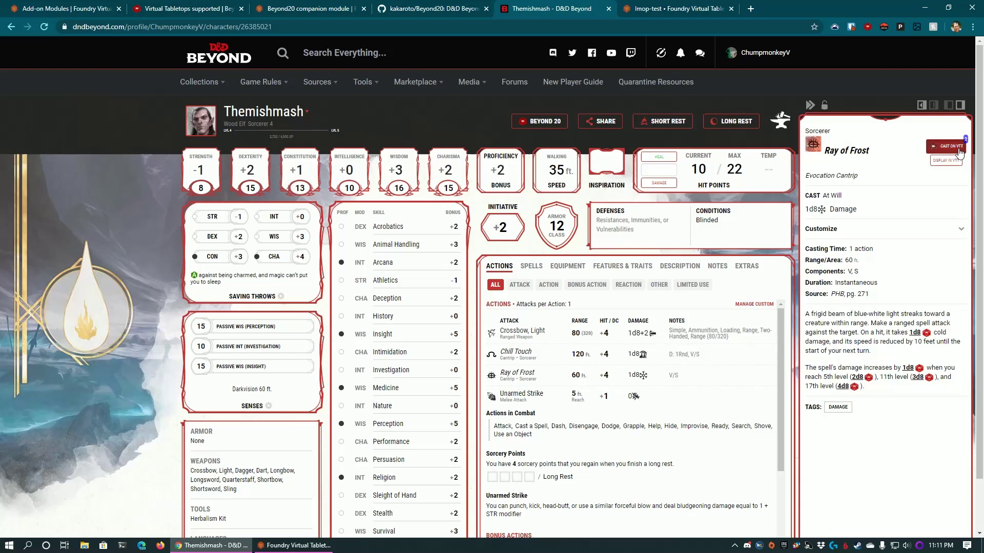
click(867, 28)
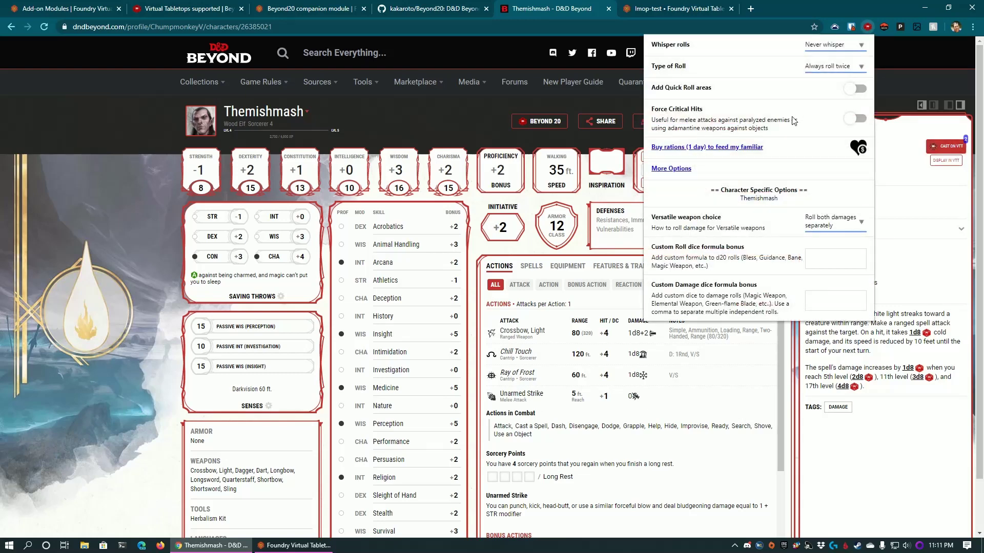
click(840, 67)
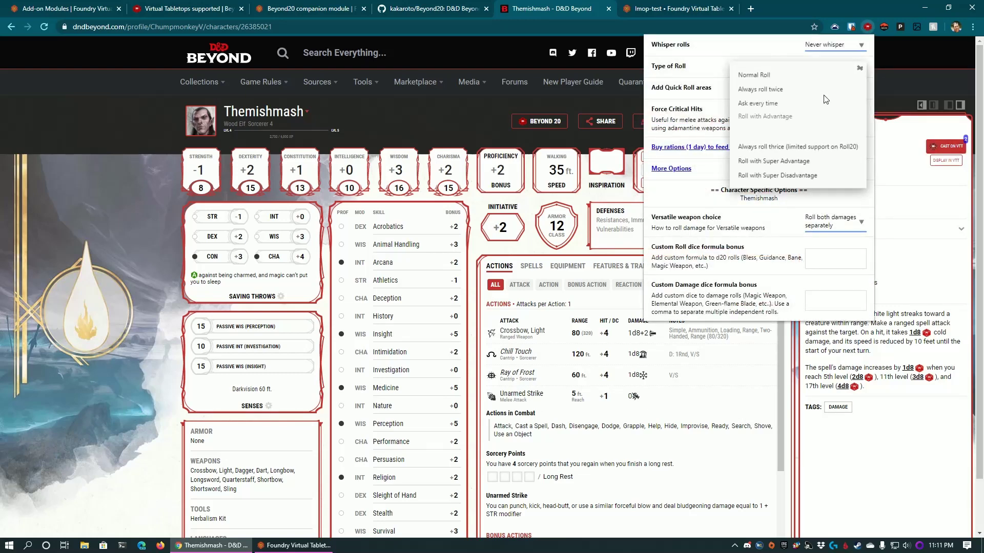
click(781, 177)
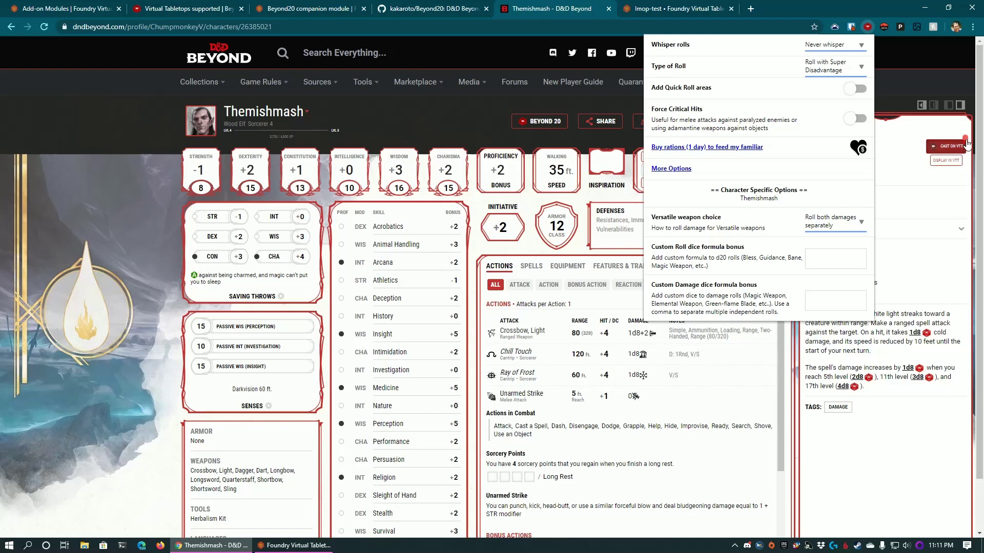
click(945, 147)
click(945, 148)
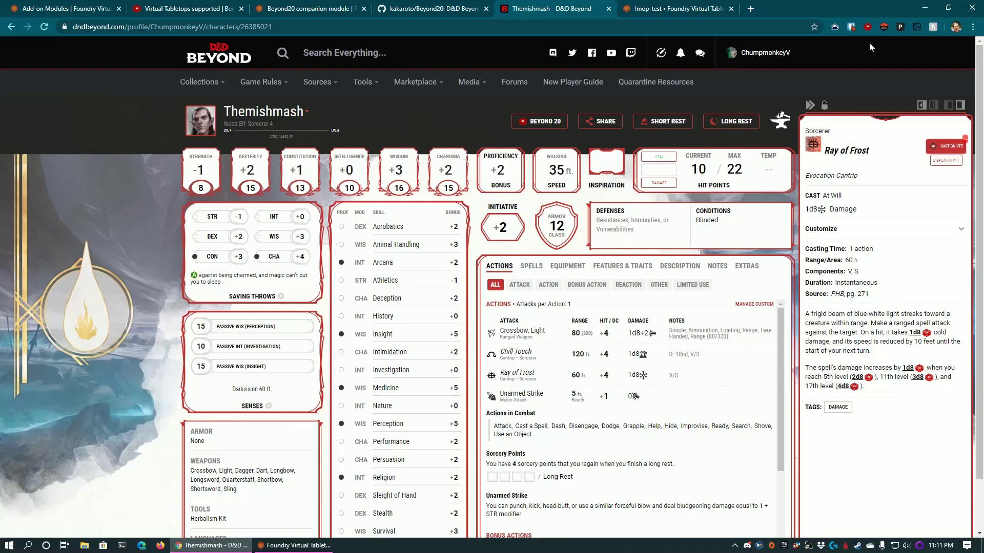
Step: Set Beyond20's Type of Roll to Roll with Disadvantage, cast Ray of Frost, and compare the rolls in the Foundry chat
click(867, 27)
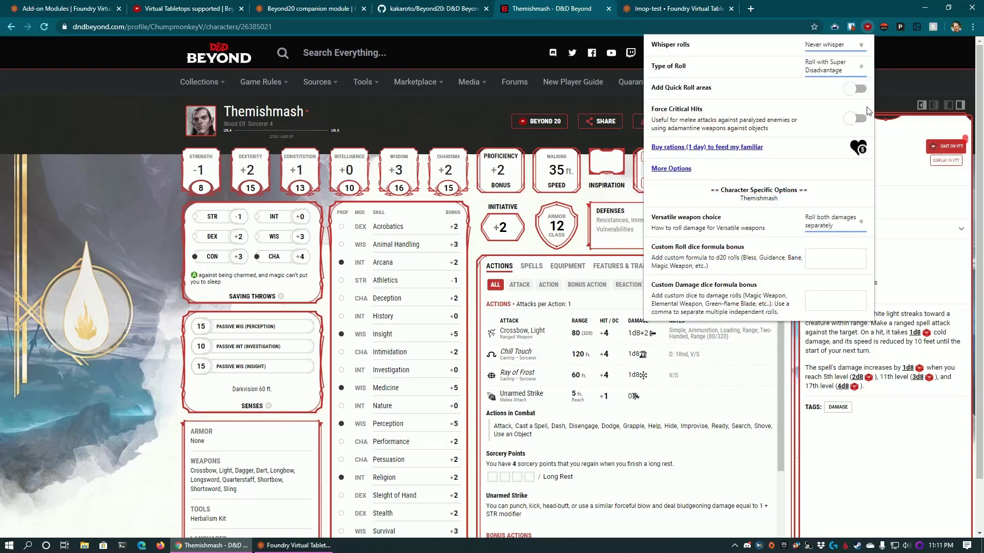
click(834, 74)
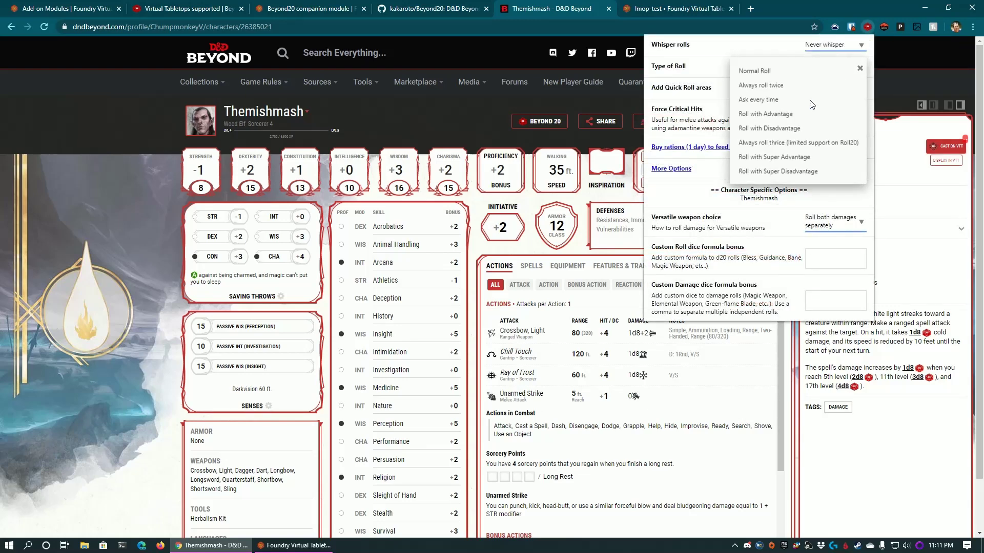
click(778, 129)
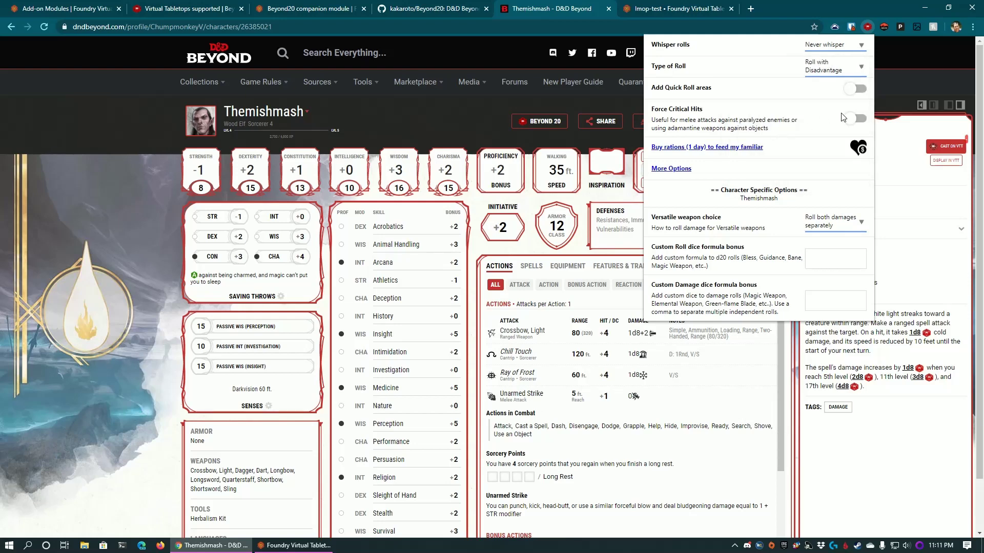
click(943, 147)
click(666, 8)
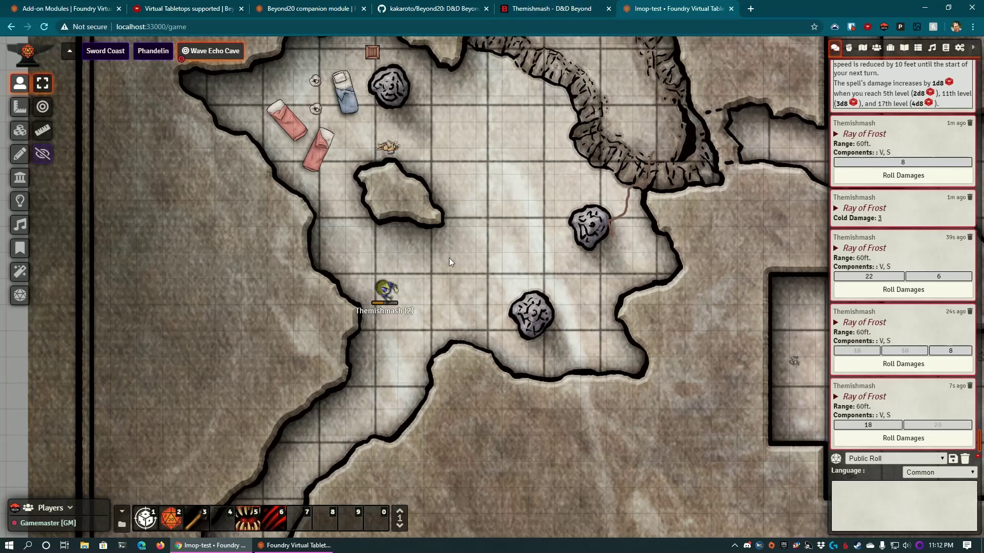
Step: Inspect the hit points of Themishmash's token on the Wave Echo Cave map
mouse_move(389, 293)
click(385, 289)
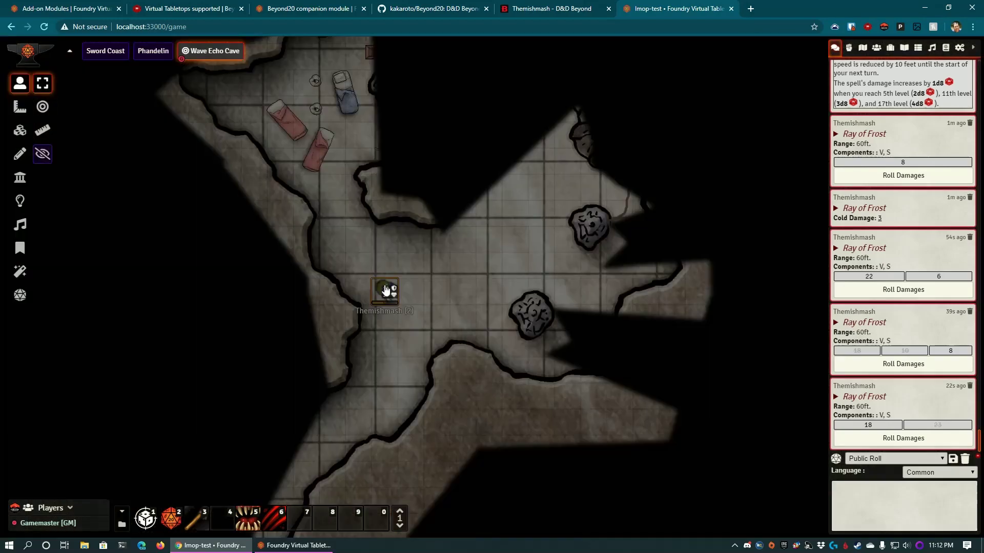
click(604, 325)
scroll(477, 288, up, 4)
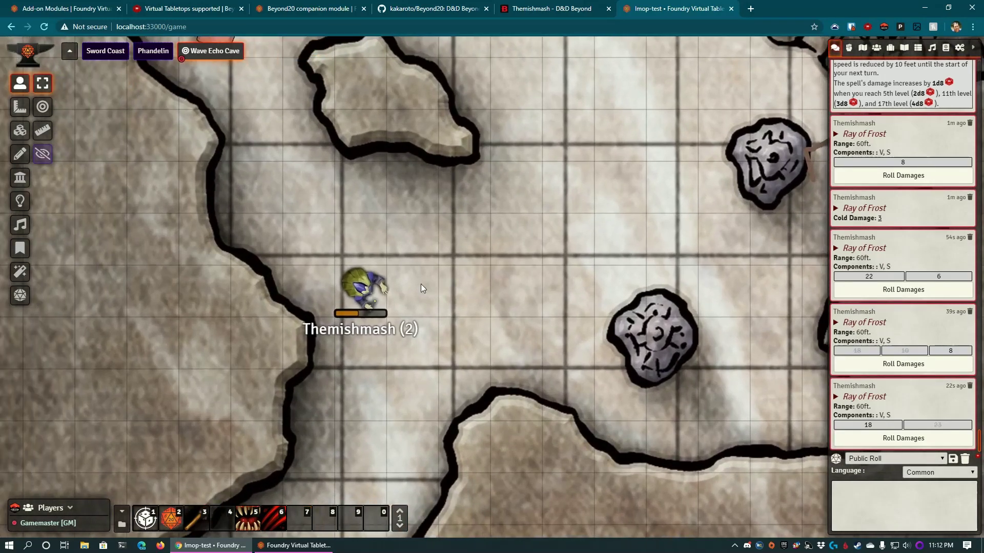
right_click(363, 290)
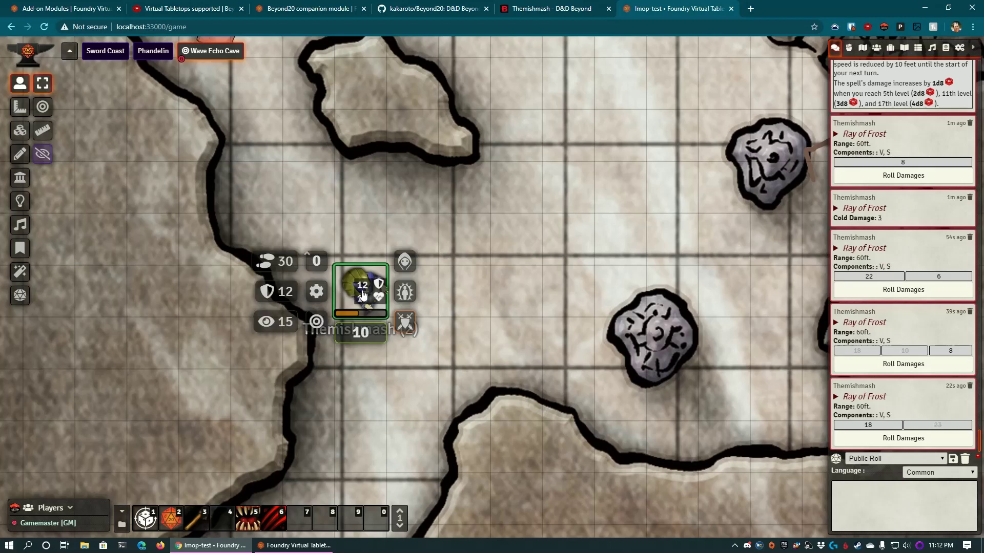
click(532, 249)
Step: Heal Themishmash on the D&D Beyond sheet and check the token's health bar in Foundry
click(552, 9)
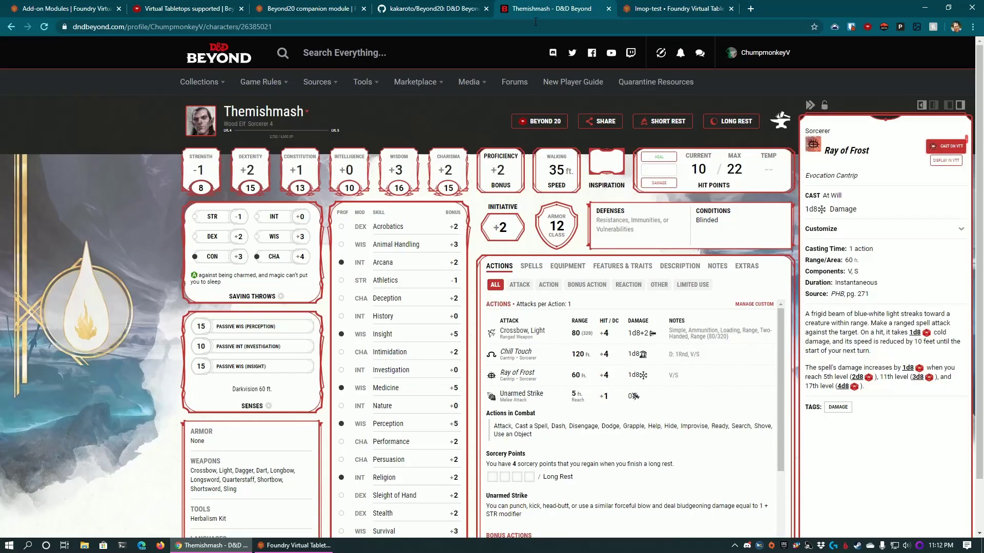
click(654, 171)
click(659, 157)
click(660, 7)
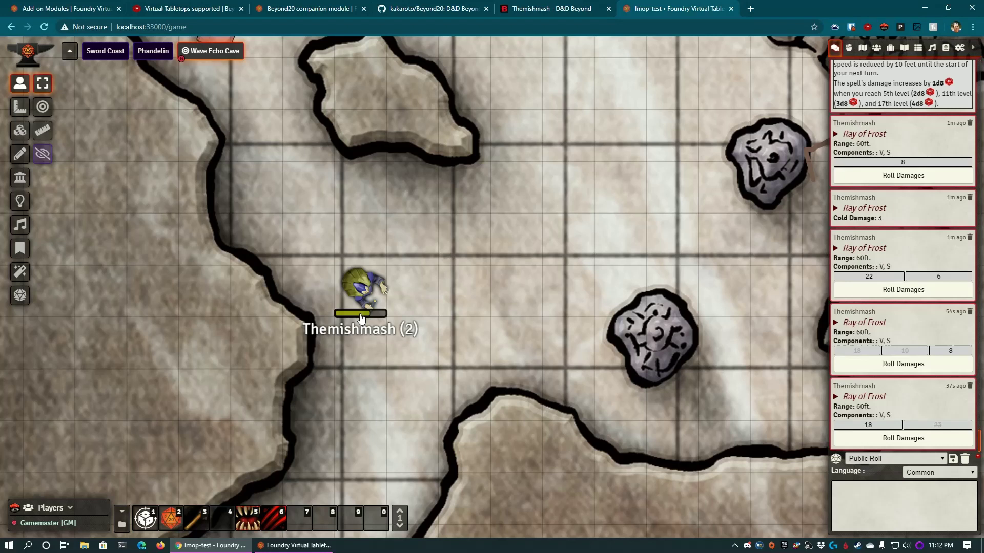